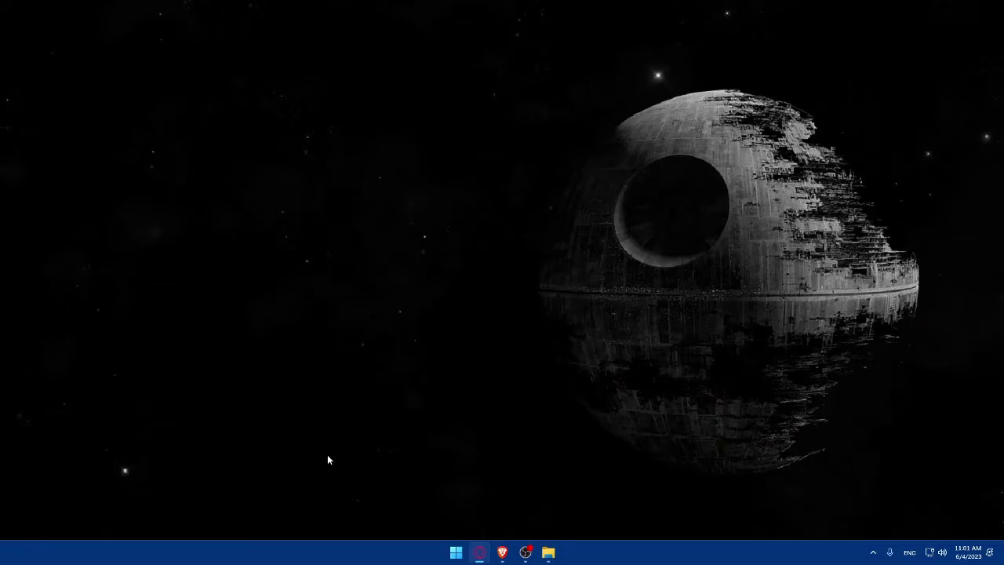
Launch Brave and load wix.com to reach the My Sites list.
{"action": "left_click", "coordinate": [504, 553]}
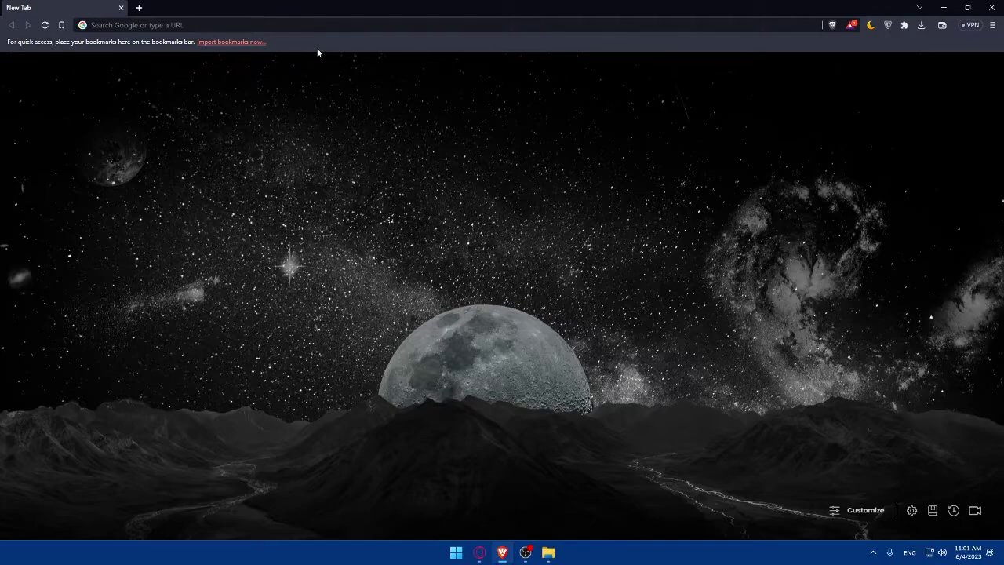
{"action": "left_click", "coordinate": [273, 24]}
{"action": "type", "text": "wix.com"}
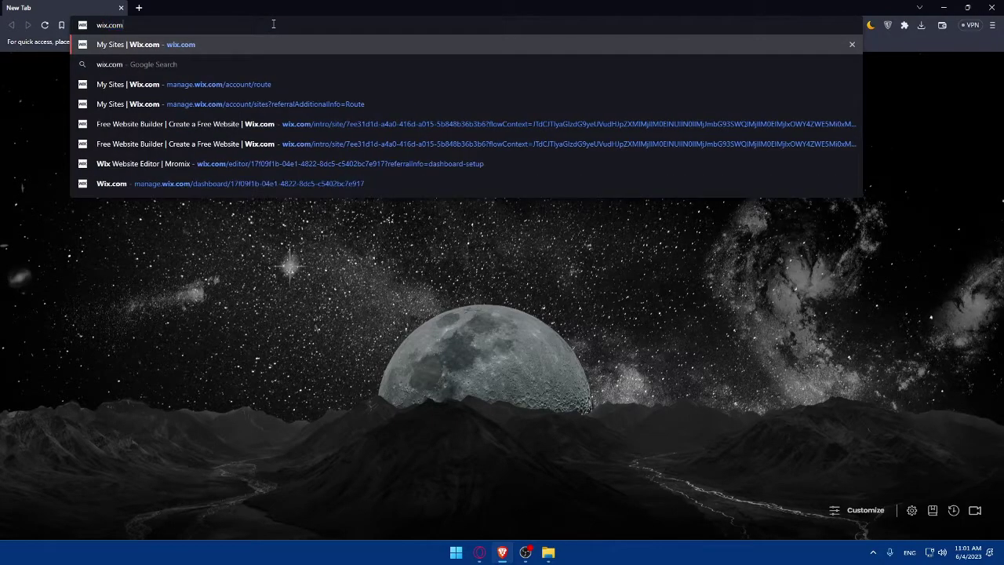
{"action": "key", "text": "Return"}
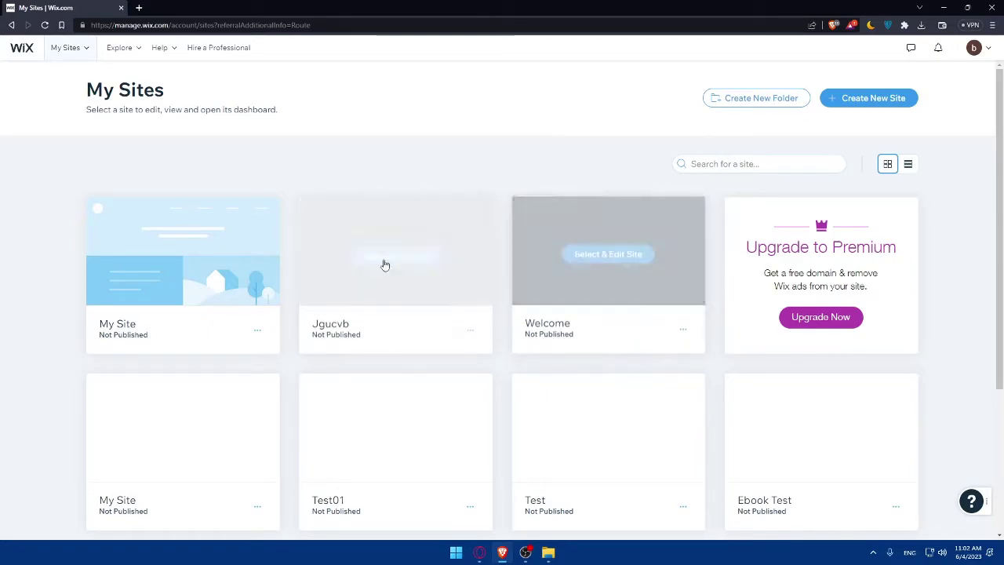
Start Upgrade Now, then close the Site Selector tab without upgrading.
{"action": "left_click", "coordinate": [838, 319]}
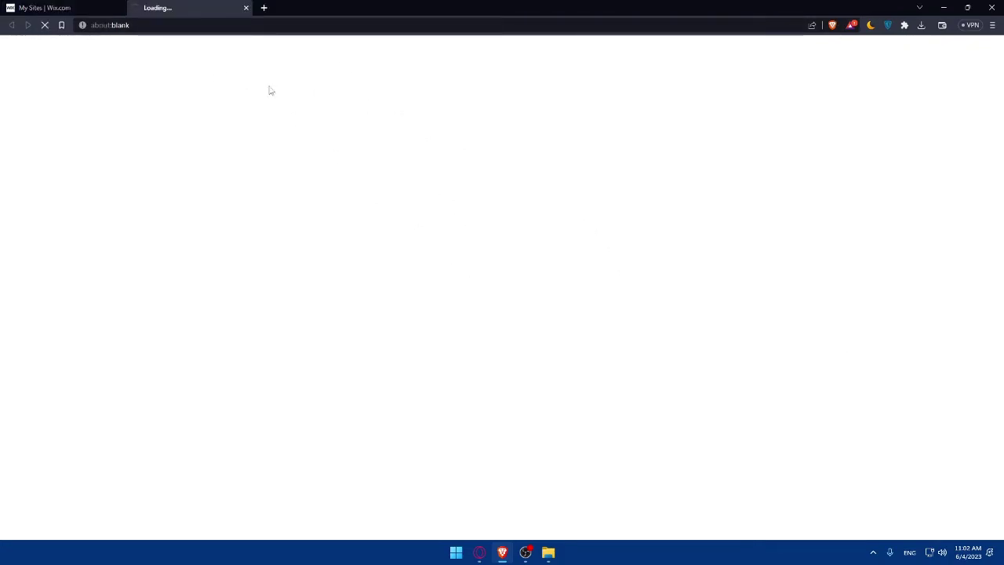
{"action": "scroll", "coordinate": [514, 220], "scroll_direction": "down", "scroll_amount": 3}
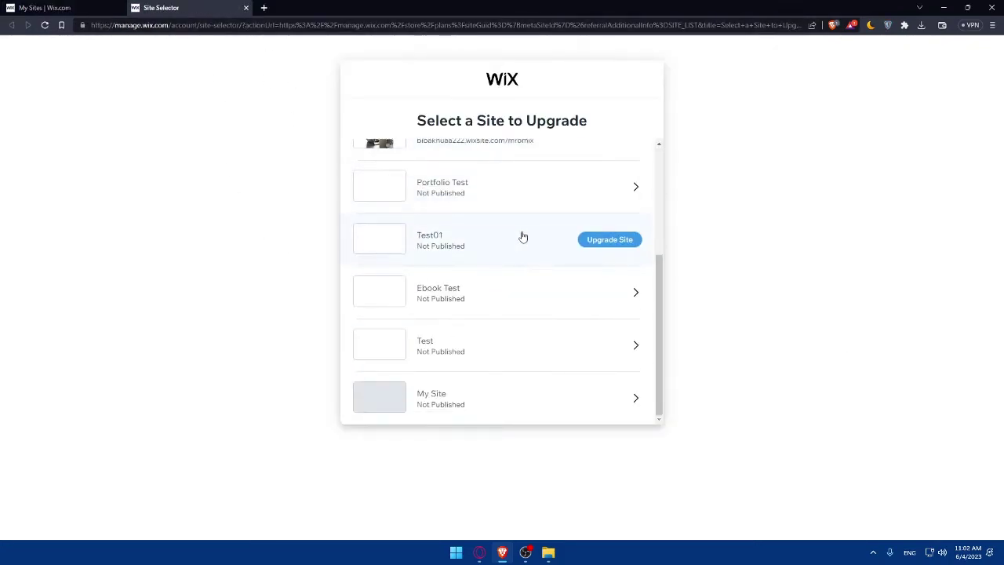
{"action": "scroll", "coordinate": [541, 236], "scroll_direction": "up", "scroll_amount": 5}
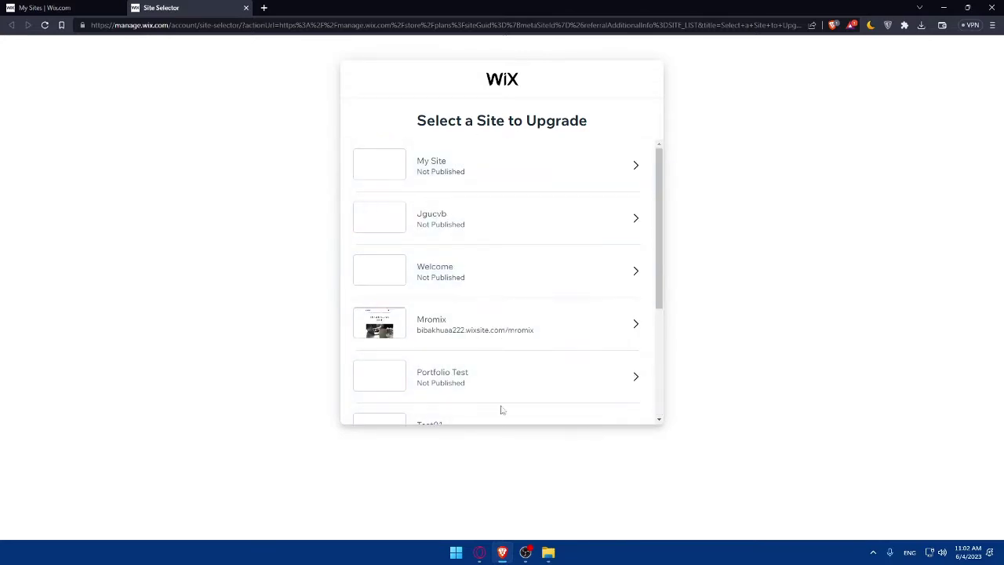
{"action": "left_click", "coordinate": [246, 8]}
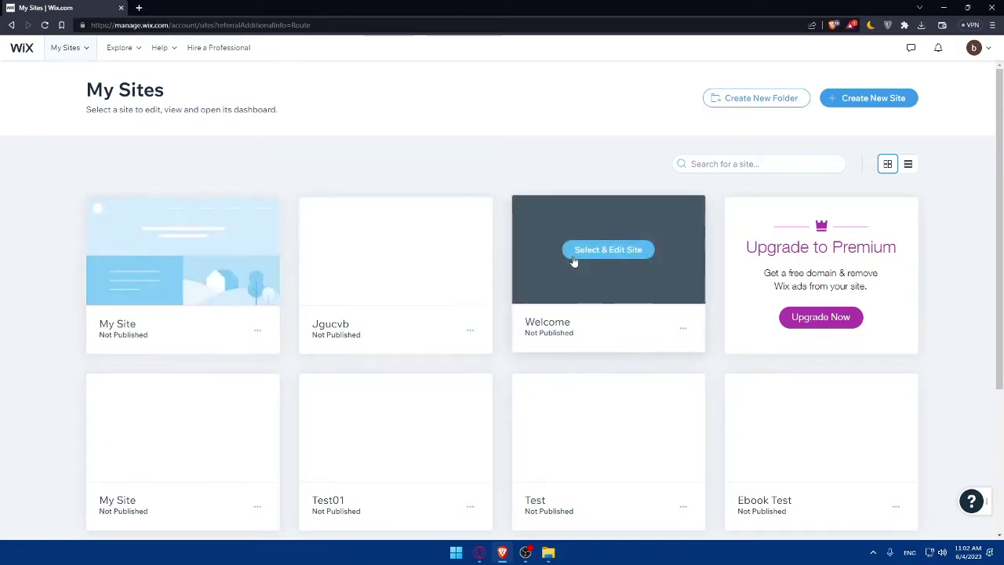
Open the Mromix site from the My Sites list.
{"action": "scroll", "coordinate": [305, 324], "scroll_direction": "down", "scroll_amount": 2}
{"action": "scroll", "coordinate": [305, 323], "scroll_direction": "down", "scroll_amount": 1}
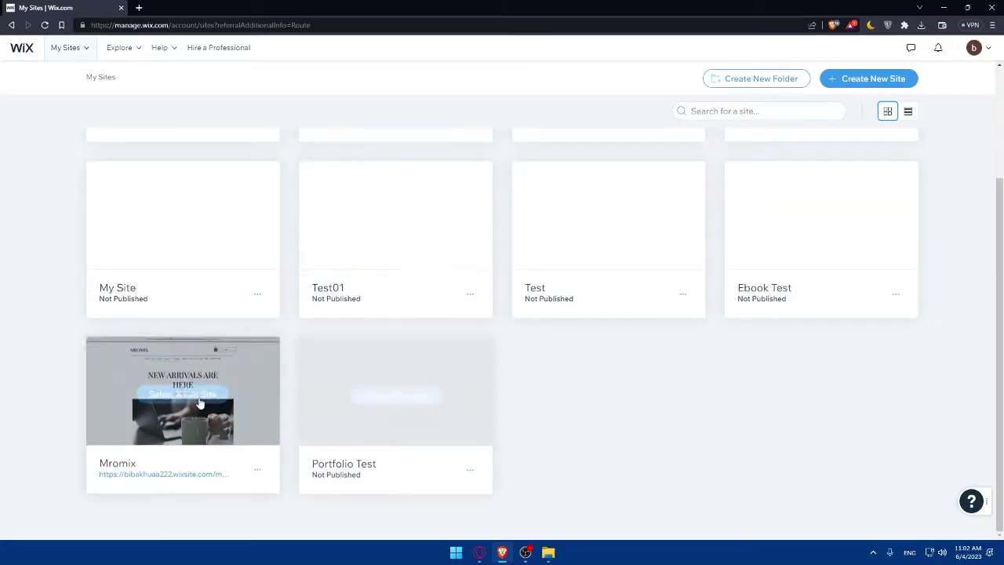
{"action": "left_click", "coordinate": [182, 390]}
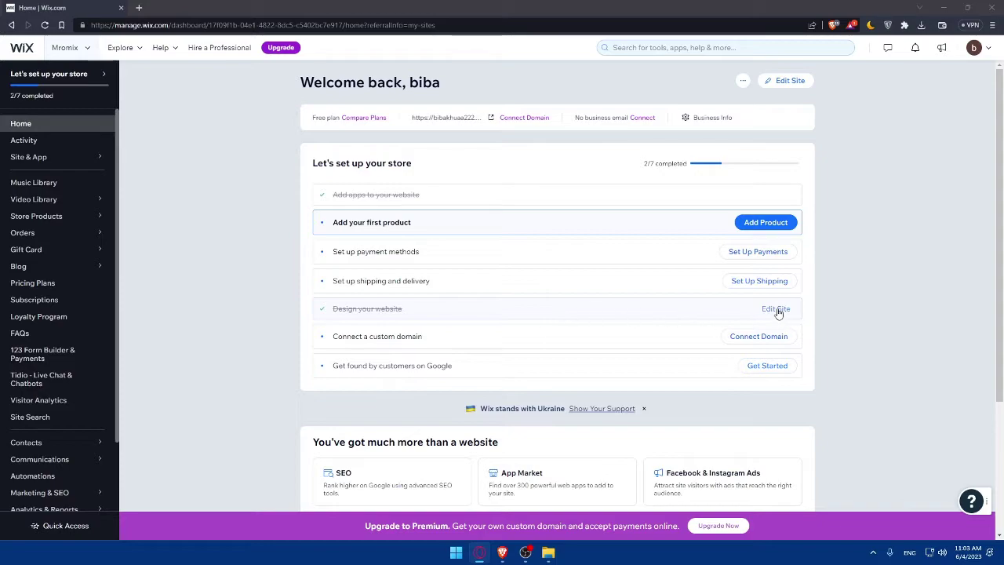
Launch the editor via Edit Site on the Design your website row.
{"action": "left_click", "coordinate": [777, 310]}
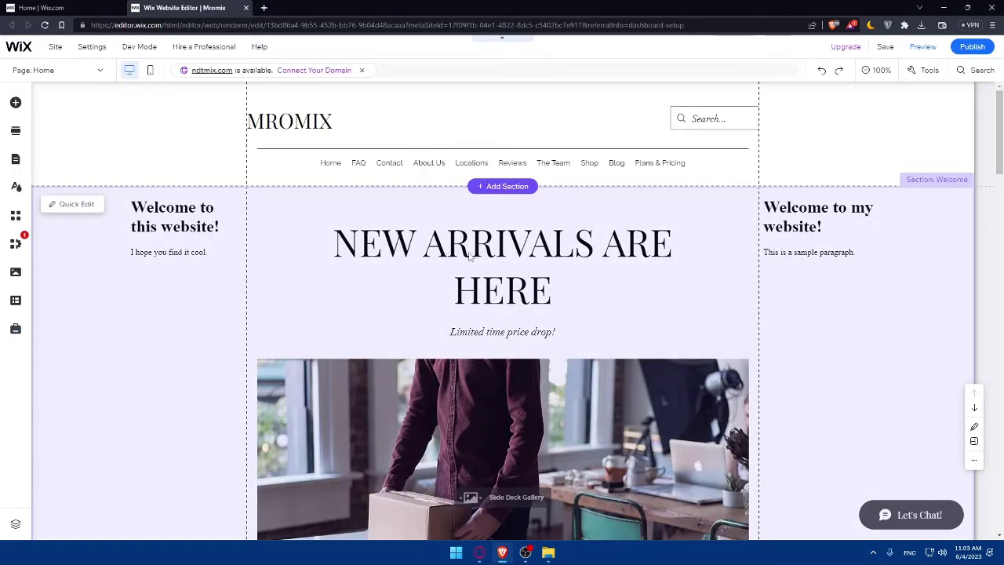
Look over the Mromix home page sections and bring up the Add Elements panel.
{"action": "scroll", "coordinate": [469, 256], "scroll_direction": "down", "scroll_amount": 10}
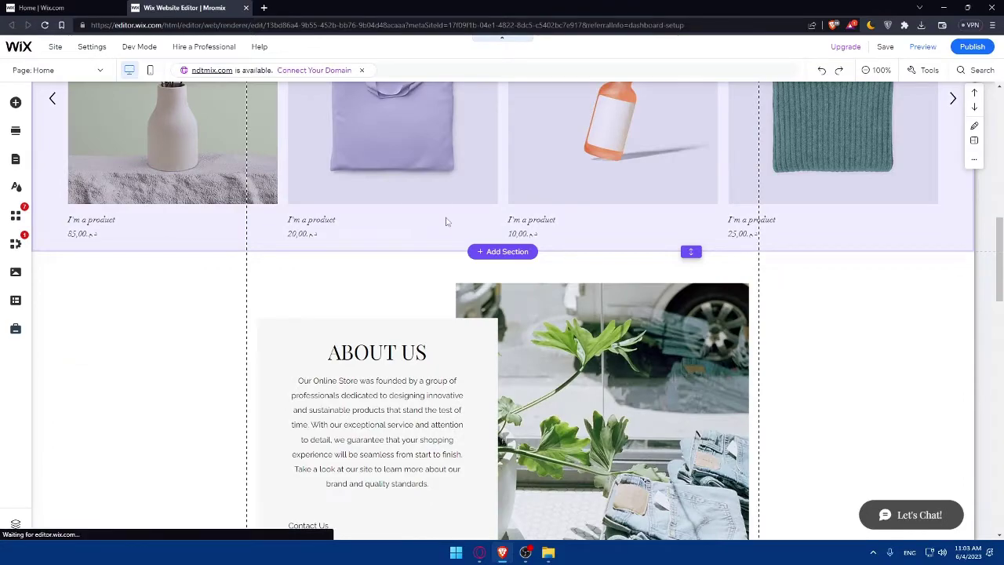
{"action": "scroll", "coordinate": [445, 220], "scroll_direction": "up", "scroll_amount": 1}
{"action": "scroll", "coordinate": [446, 204], "scroll_direction": "up", "scroll_amount": 5}
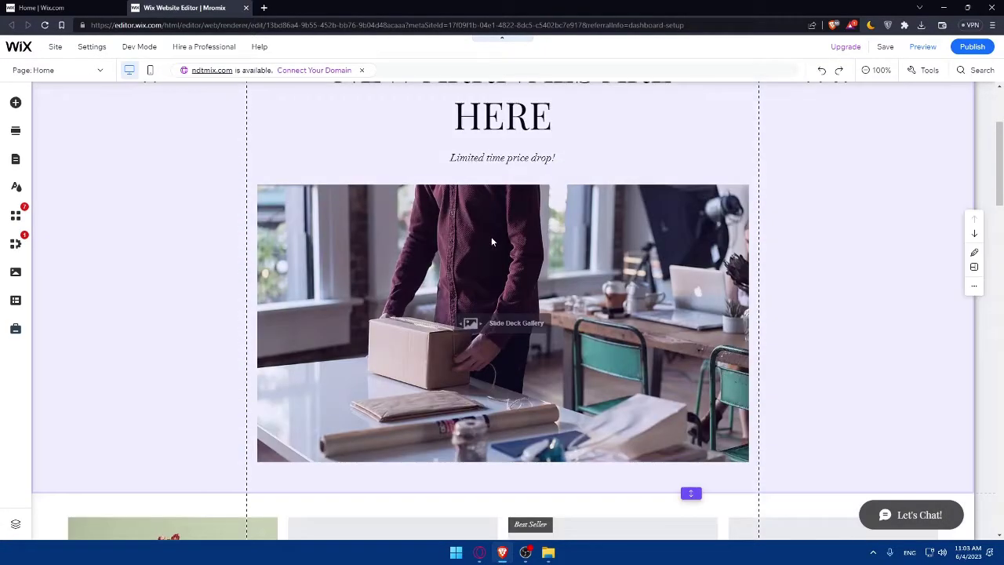
{"action": "scroll", "coordinate": [492, 242], "scroll_direction": "down", "scroll_amount": 2}
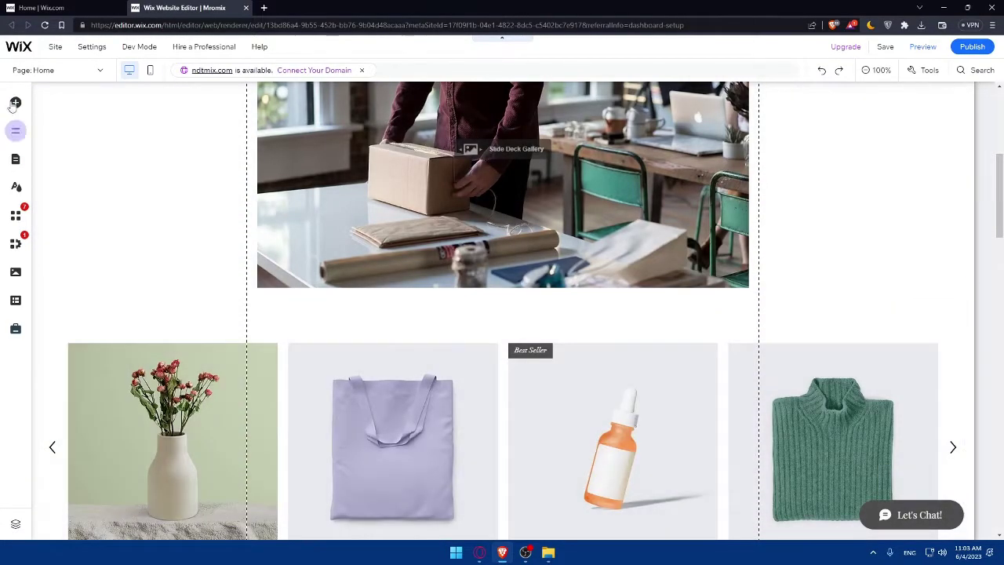
{"action": "left_click", "coordinate": [17, 104]}
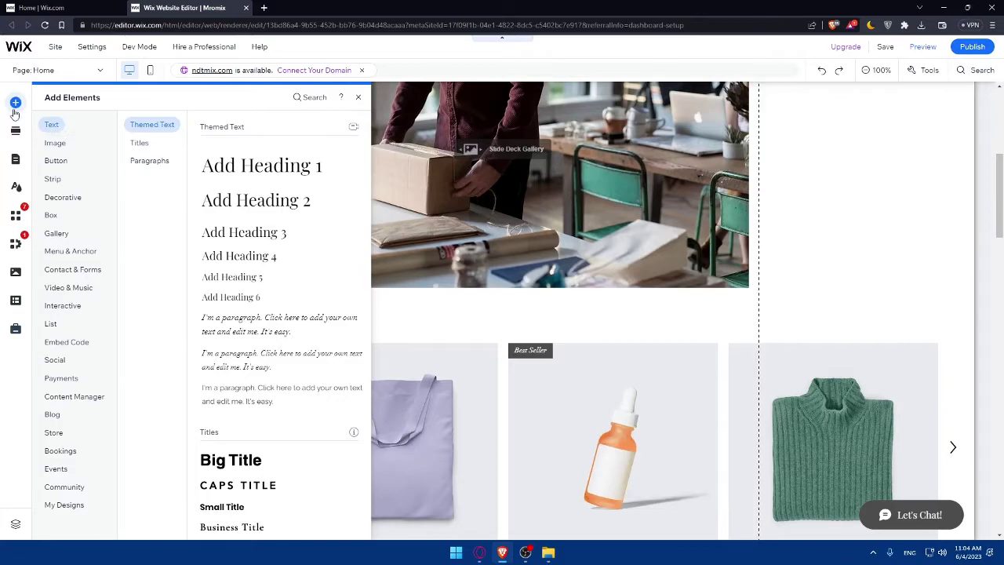
Review the Pages & Menu and Layers panels, then close the Layers panel.
{"action": "left_click", "coordinate": [15, 160]}
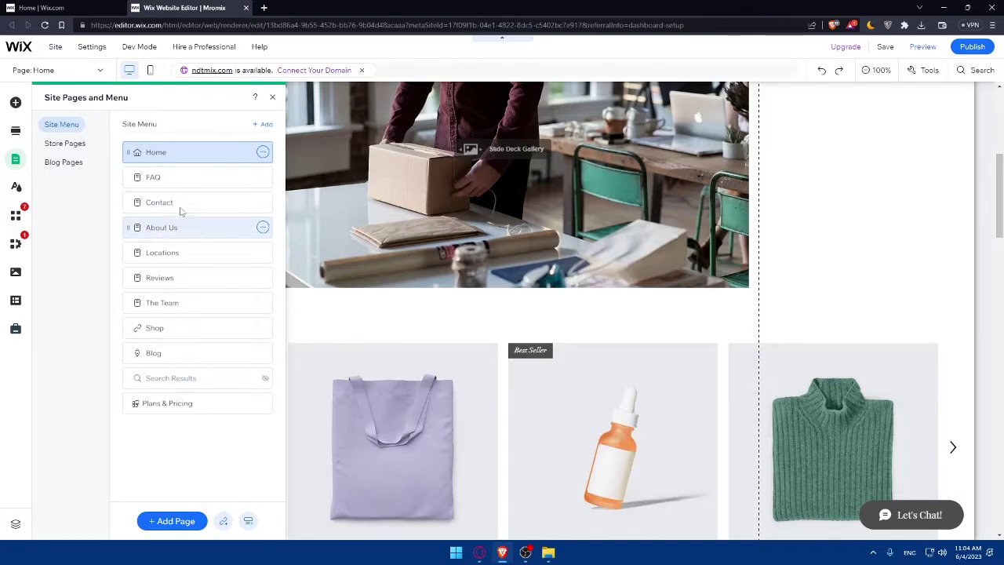
{"action": "left_click", "coordinate": [16, 526]}
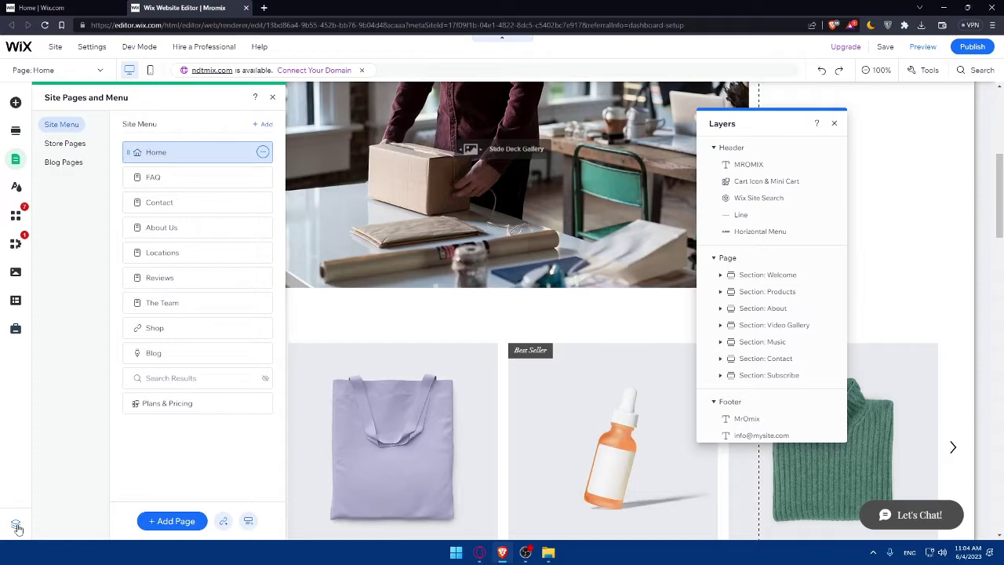
{"action": "scroll", "coordinate": [791, 271], "scroll_direction": "down", "scroll_amount": 1}
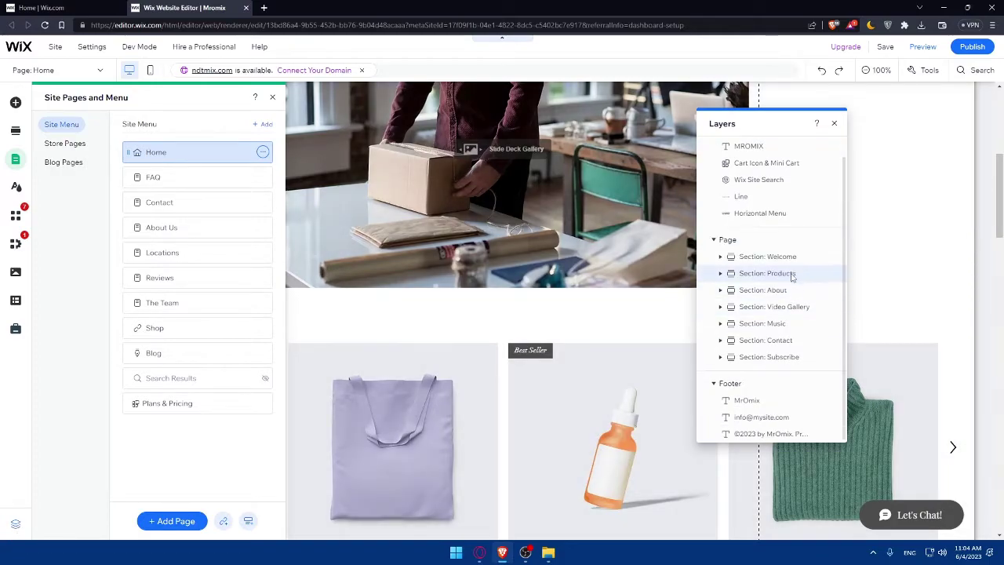
{"action": "scroll", "coordinate": [781, 313], "scroll_direction": "up", "scroll_amount": 1}
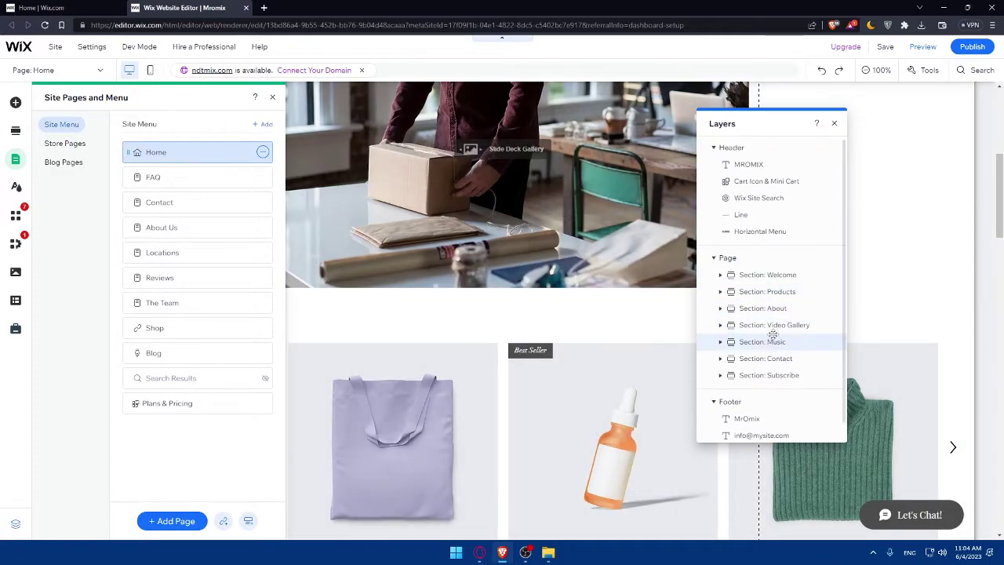
{"action": "left_click", "coordinate": [834, 125]}
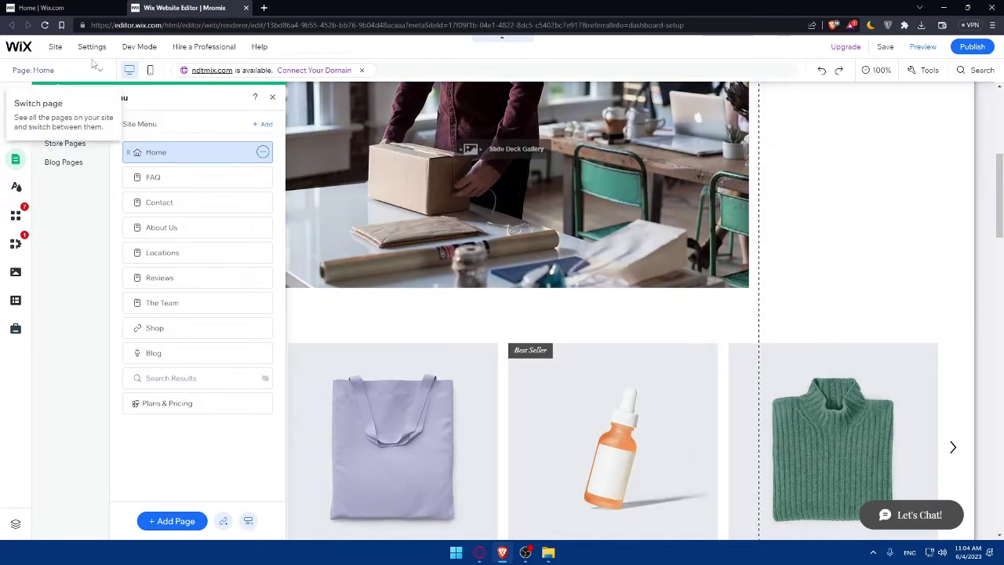
{"action": "mouse_move", "coordinate": [93, 47]}
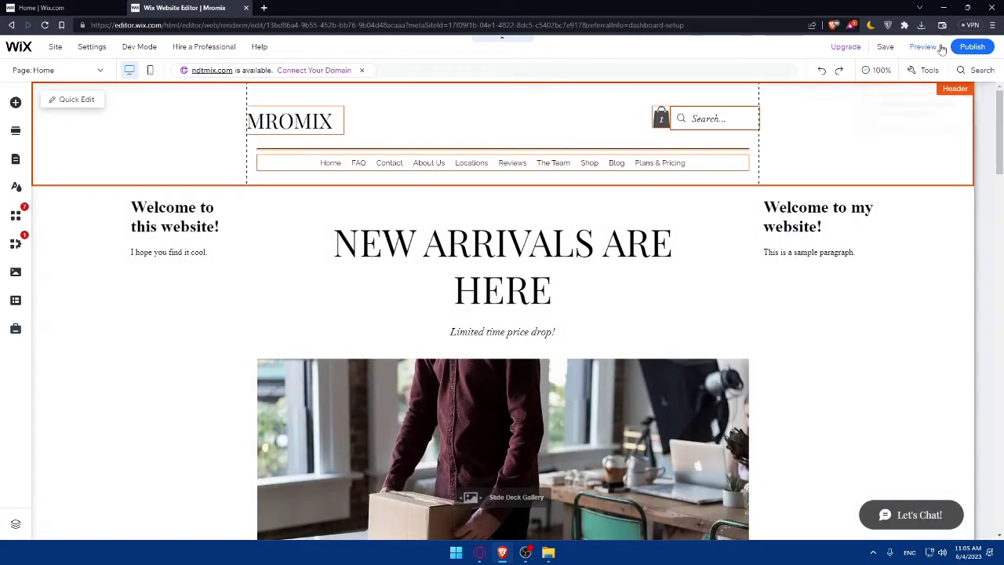
In Preview, add the purple tote to the cart and view the full cart.
{"action": "left_click", "coordinate": [926, 47]}
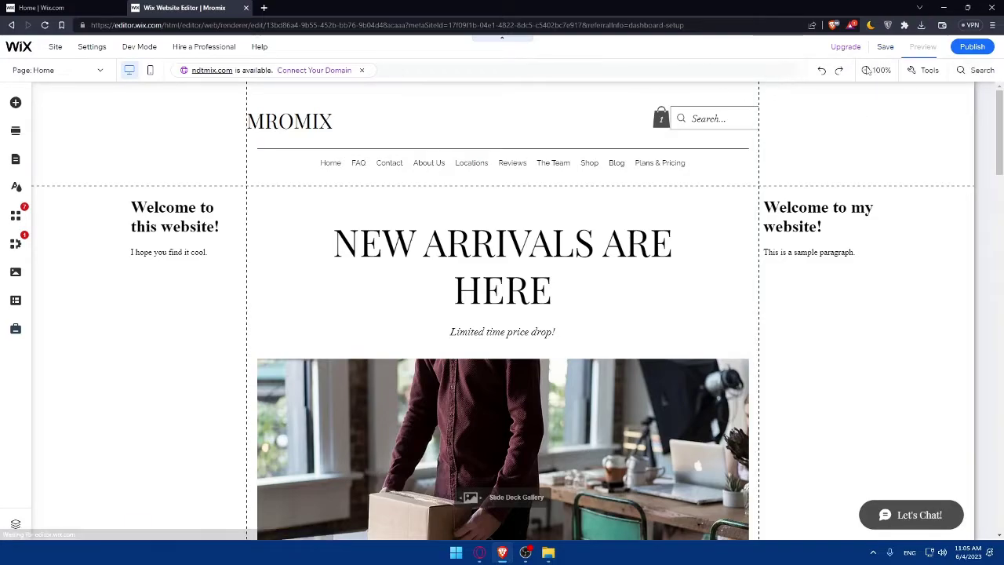
{"action": "scroll", "coordinate": [419, 289], "scroll_direction": "down", "scroll_amount": 7}
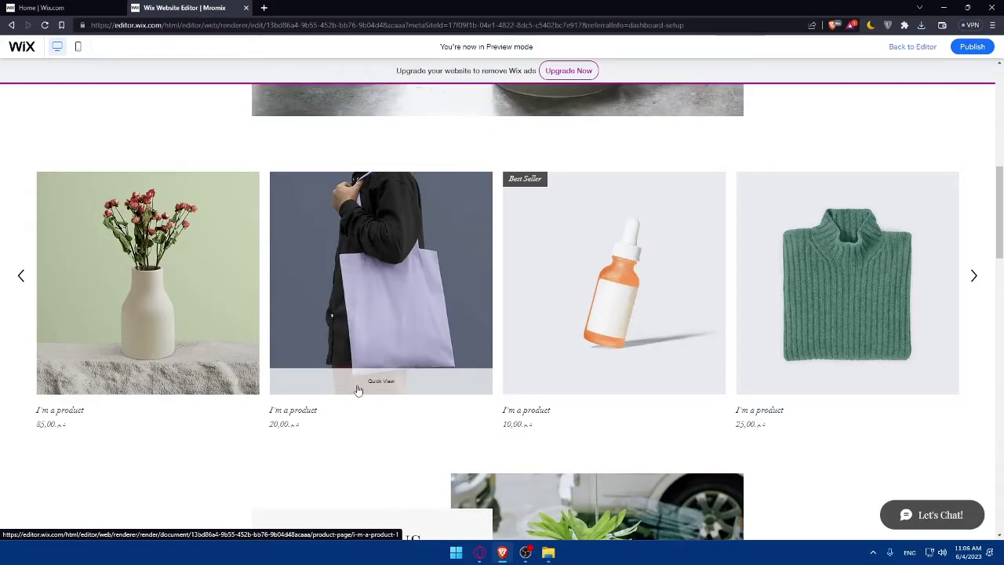
{"action": "left_click", "coordinate": [367, 383]}
{"action": "scroll", "coordinate": [601, 327], "scroll_direction": "down", "scroll_amount": 1}
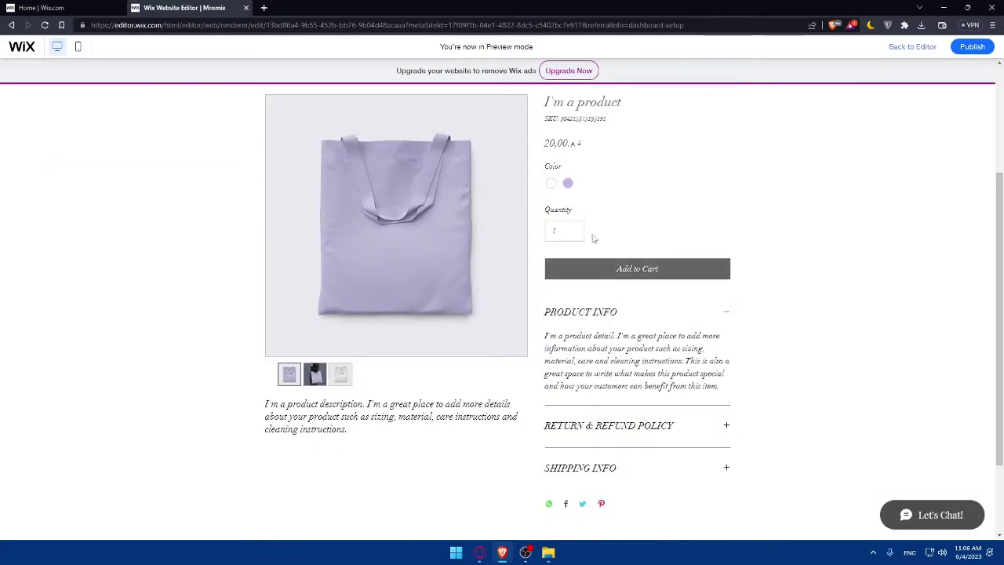
{"action": "left_click", "coordinate": [645, 275]}
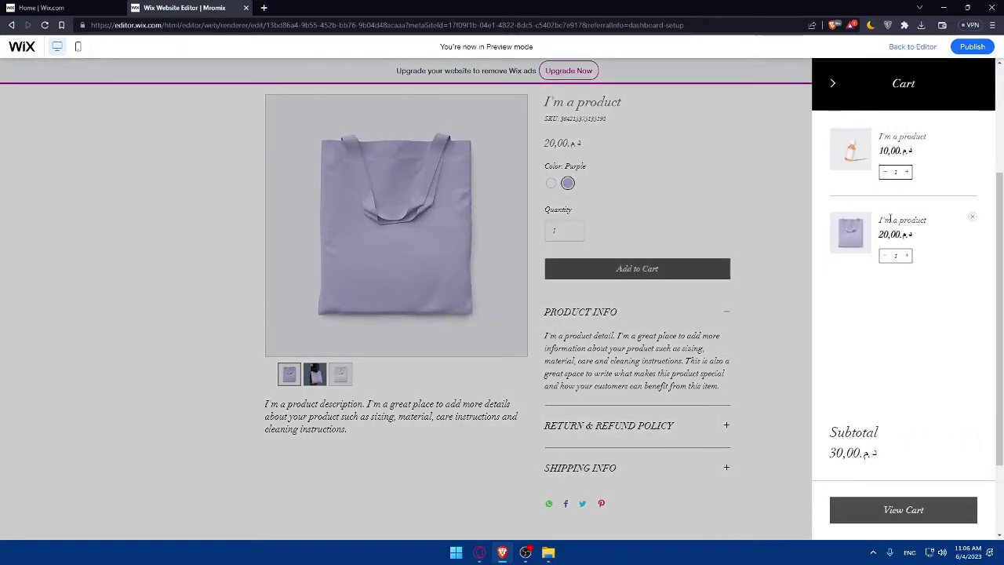
{"action": "left_click", "coordinate": [847, 511]}
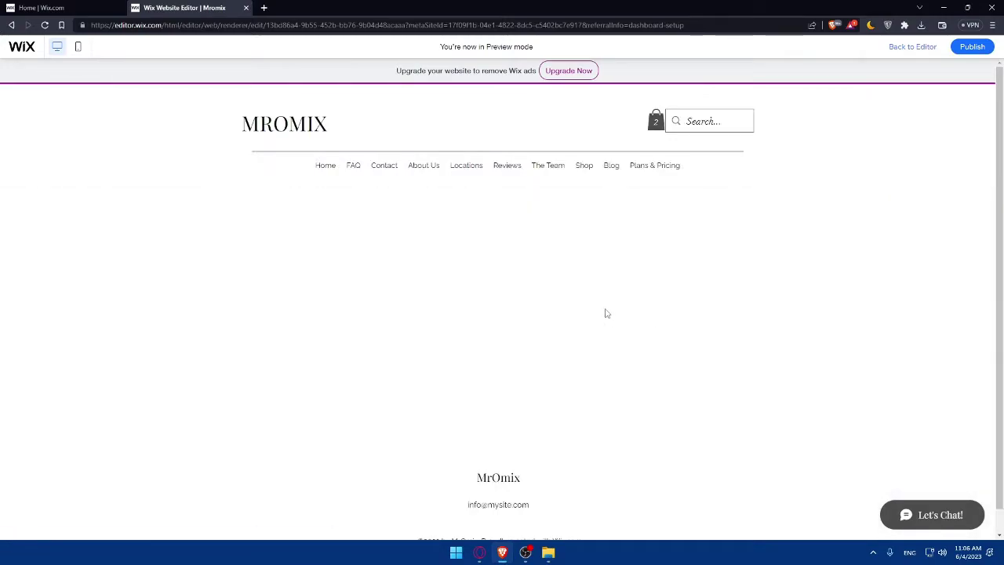
Attempt checkout, dismiss the can't-accept-orders message, and return to the editor.
{"action": "left_click", "coordinate": [689, 346]}
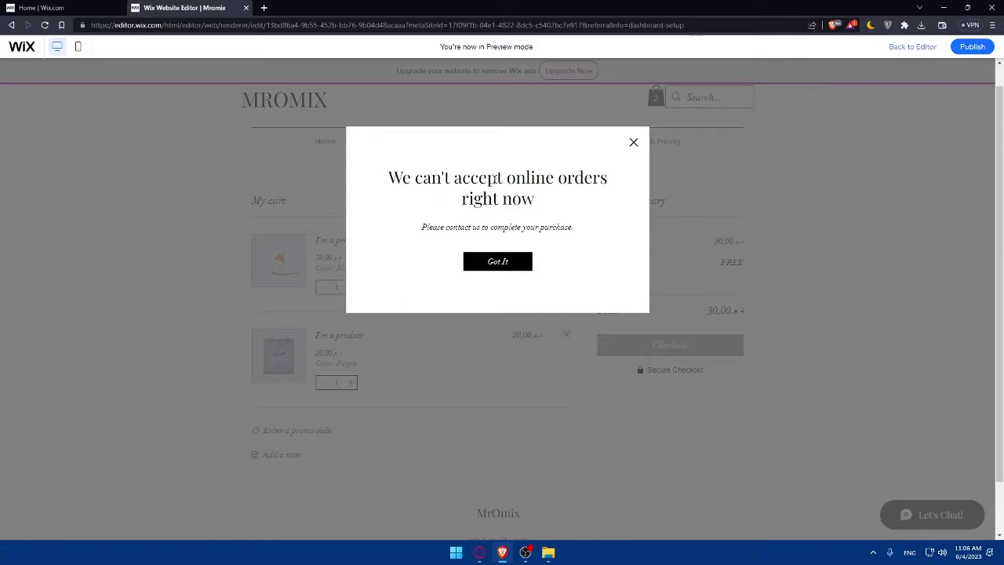
{"action": "left_click", "coordinate": [491, 265]}
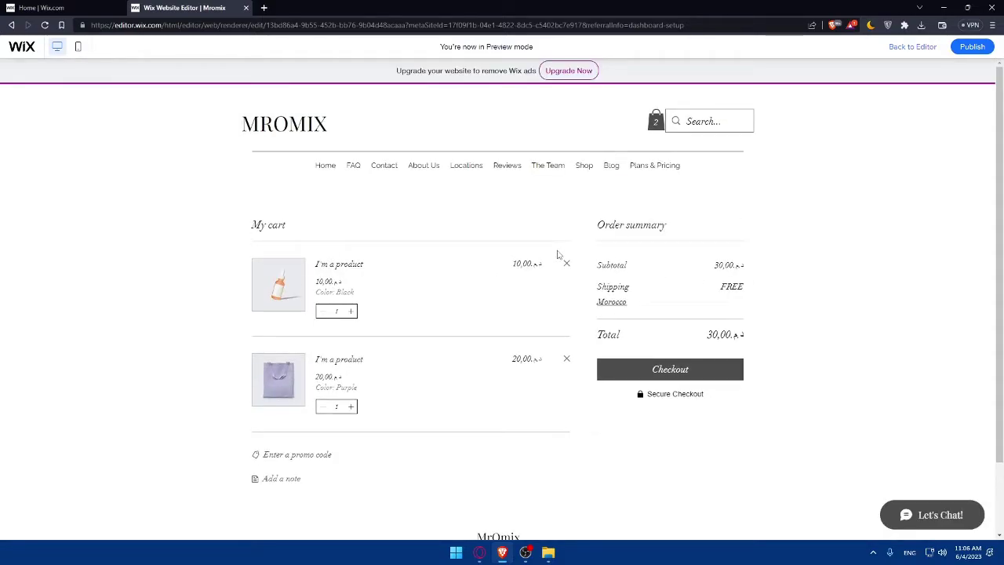
{"action": "left_click", "coordinate": [911, 47]}
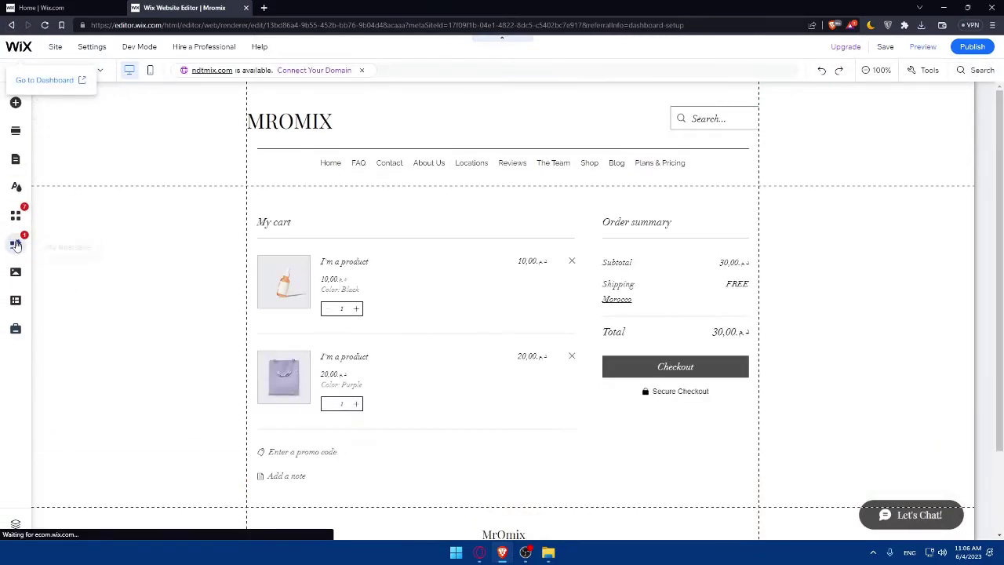
Search the App Market for 'chec' to find checkout apps.
{"action": "left_click", "coordinate": [15, 215]}
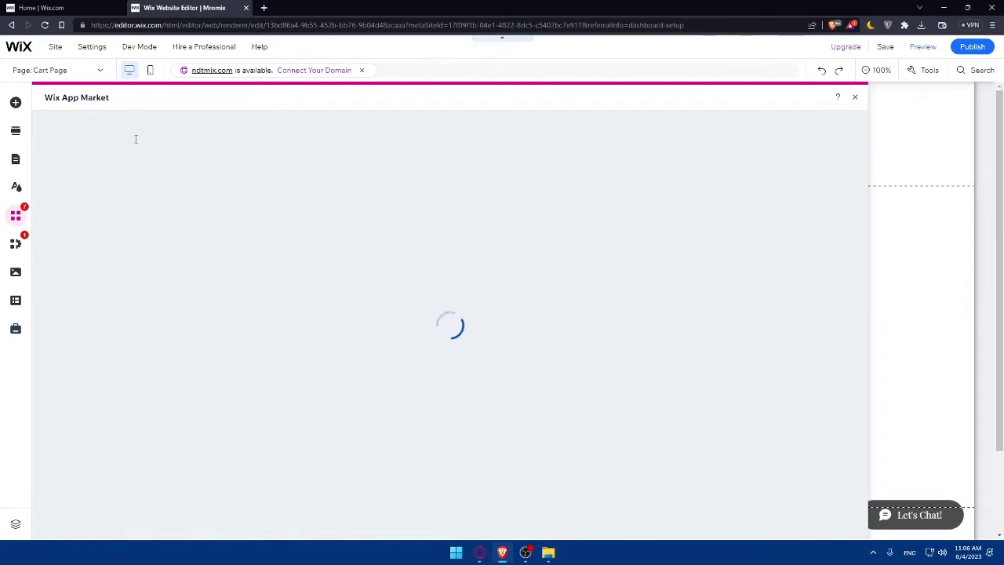
{"action": "left_click", "coordinate": [91, 132]}
{"action": "type", "text": "chec"}
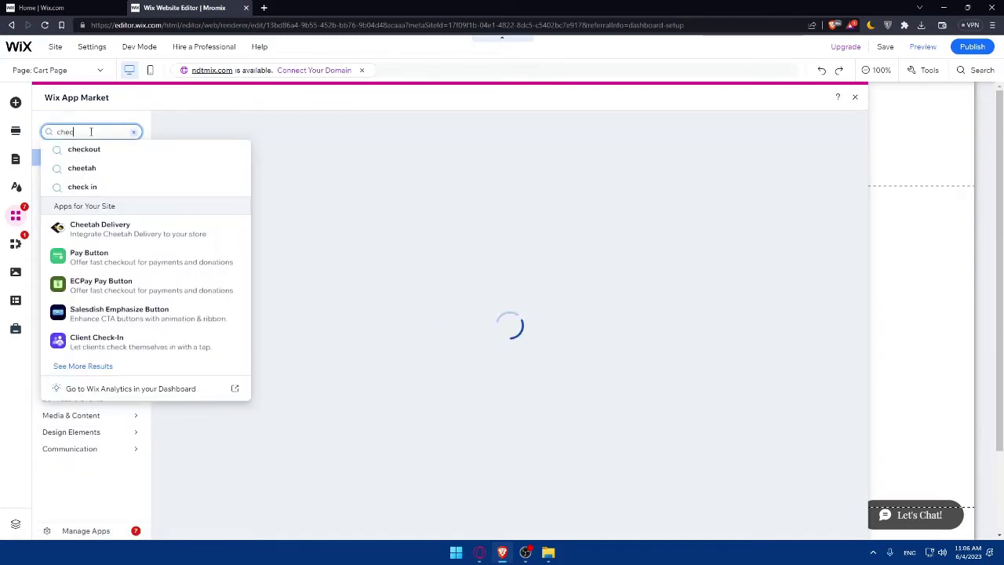
{"action": "key", "text": "Return"}
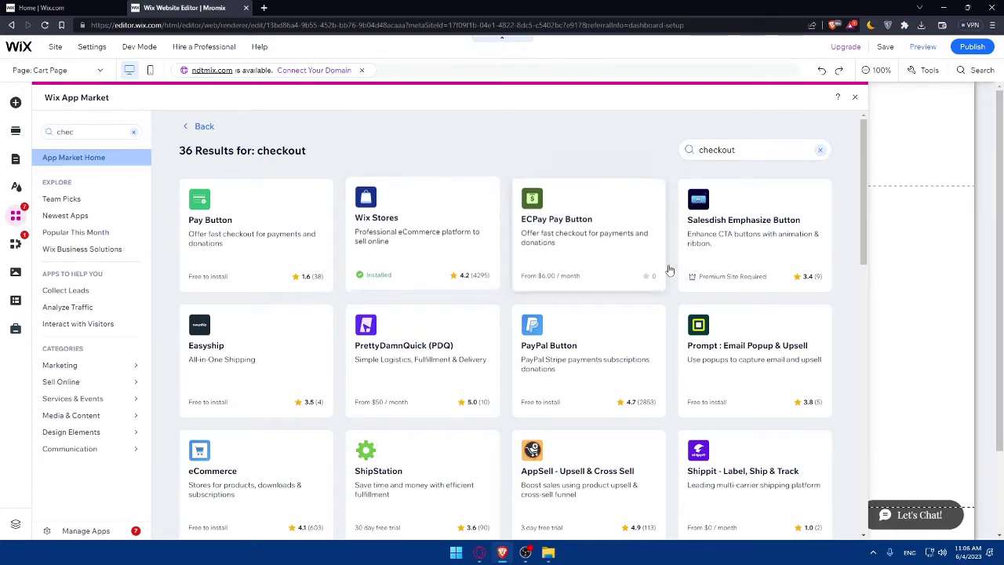
Open the Wix Stores app and add it again.
{"action": "scroll", "coordinate": [651, 314], "scroll_direction": "down", "scroll_amount": 5}
{"action": "scroll", "coordinate": [628, 347], "scroll_direction": "up", "scroll_amount": 5}
{"action": "left_click", "coordinate": [411, 258]}
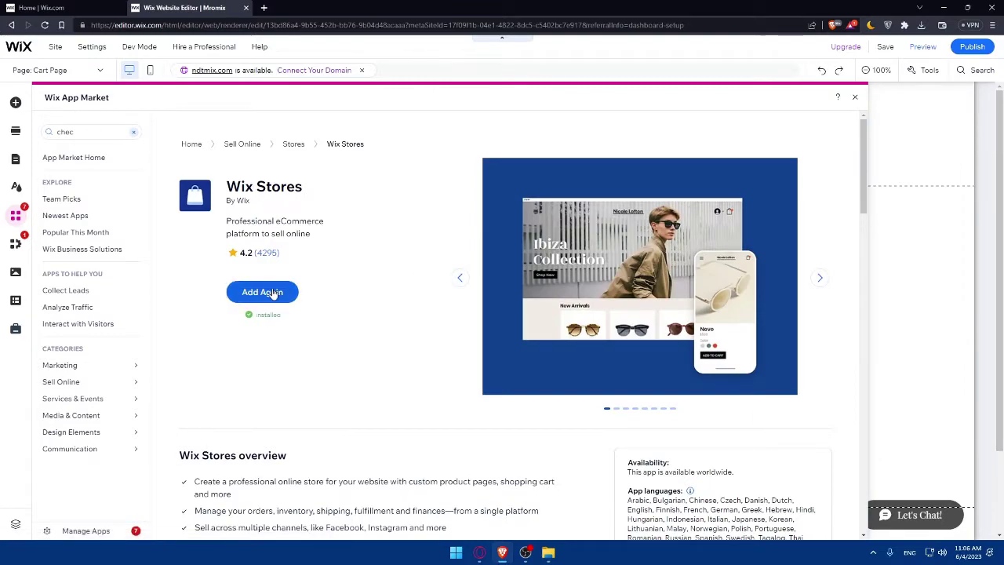
{"action": "left_click", "coordinate": [262, 292]}
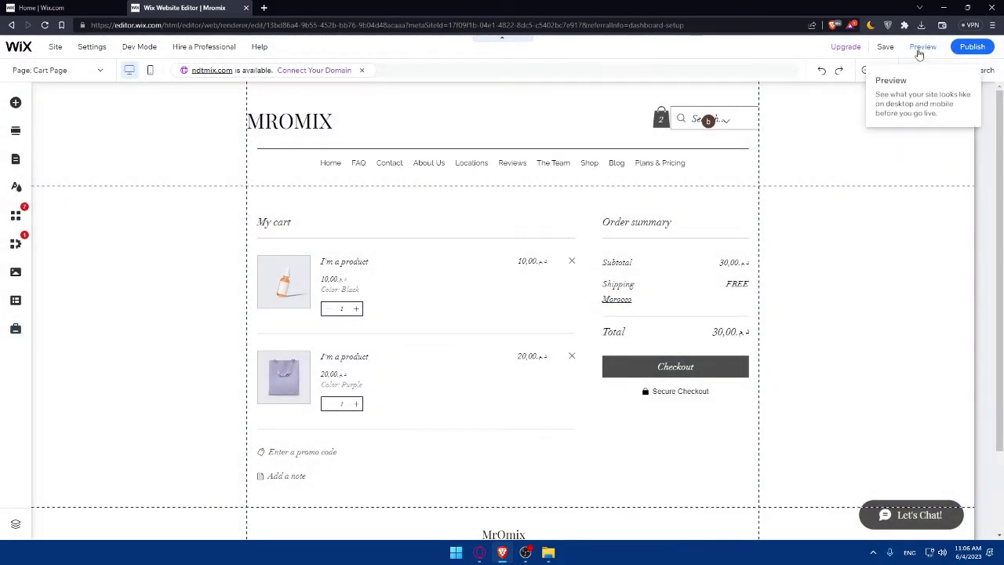
Preview the cart, try Checkout, dismiss the online-orders warning, and go back to the editor.
{"action": "left_click", "coordinate": [924, 55]}
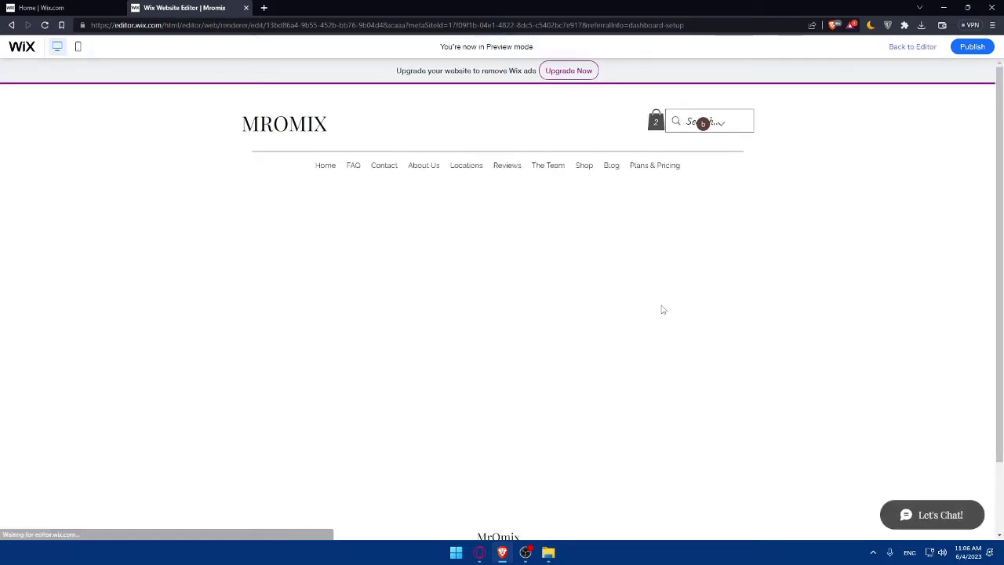
{"action": "scroll", "coordinate": [663, 310], "scroll_direction": "down", "scroll_amount": 1}
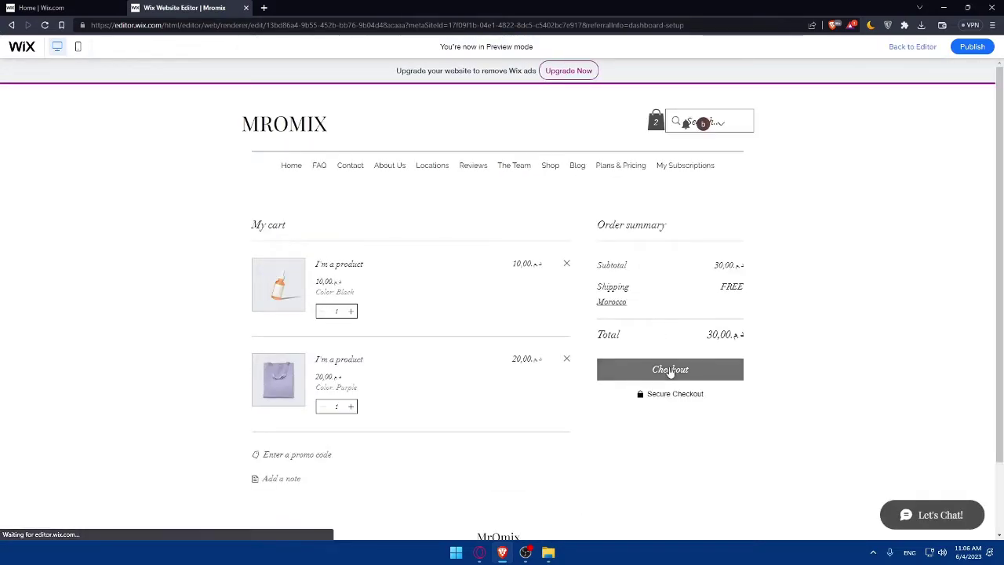
{"action": "left_click", "coordinate": [668, 370]}
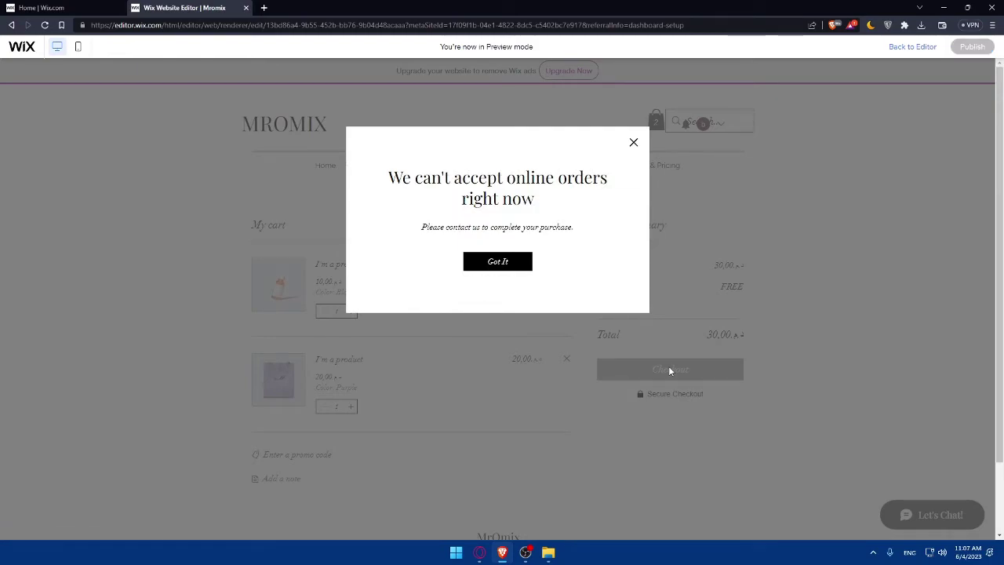
{"action": "left_click", "coordinate": [634, 142]}
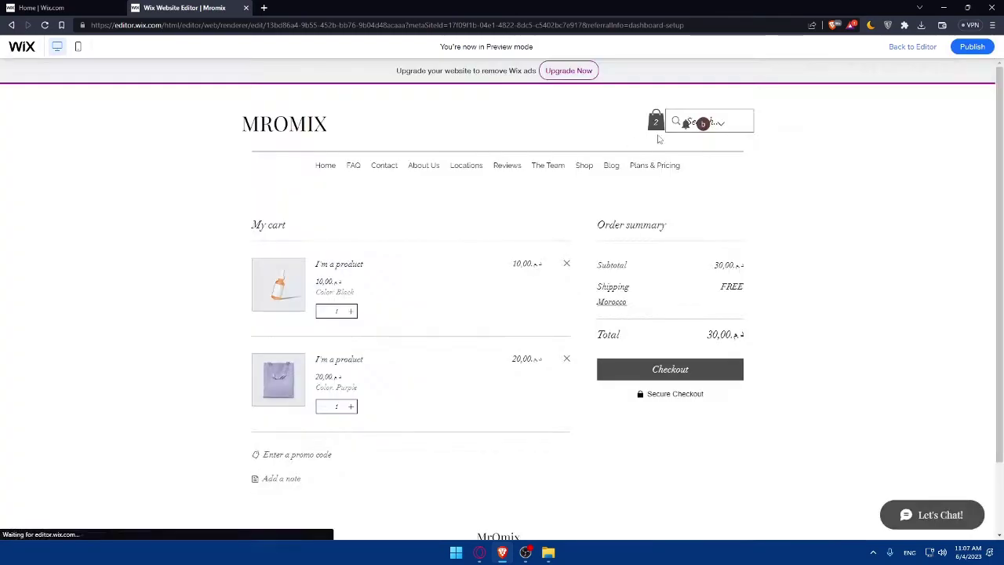
{"action": "left_click", "coordinate": [933, 47]}
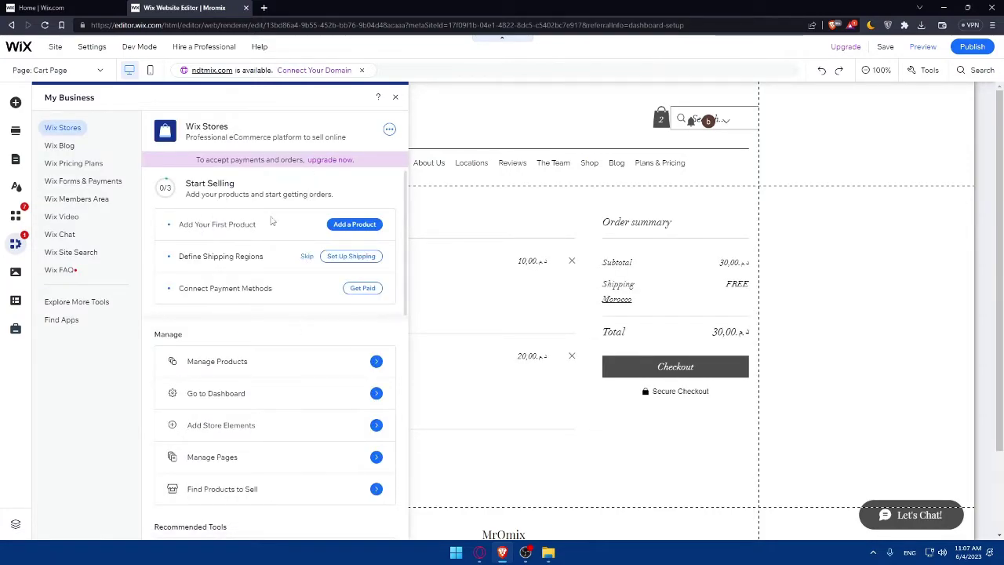
Open the Products dashboard and tick all 12 store products.
{"action": "left_click", "coordinate": [347, 226]}
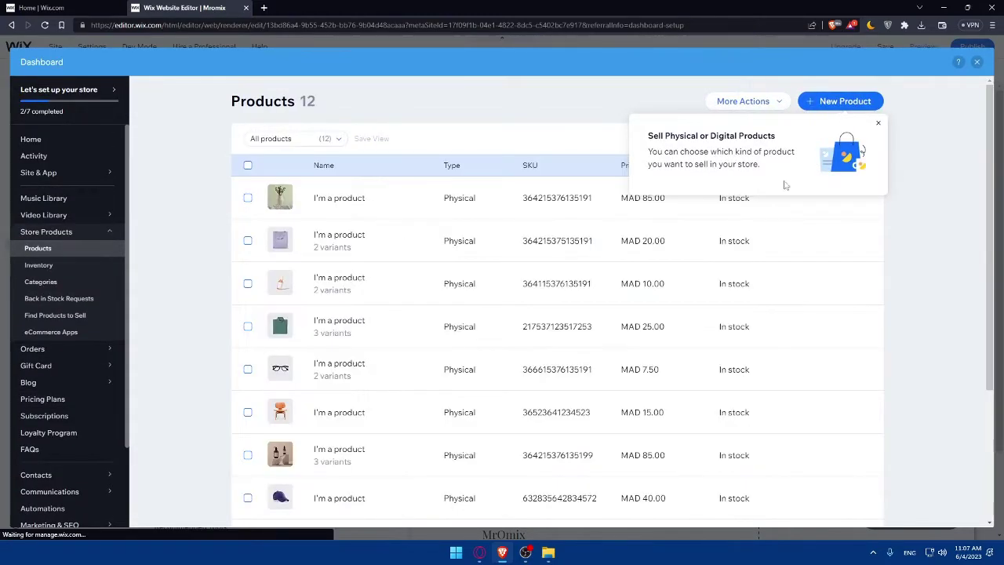
{"action": "left_click", "coordinate": [247, 198]}
{"action": "left_click", "coordinate": [247, 241]}
{"action": "left_click", "coordinate": [247, 284]}
{"action": "scroll", "coordinate": [251, 325], "scroll_direction": "down", "scroll_amount": 3}
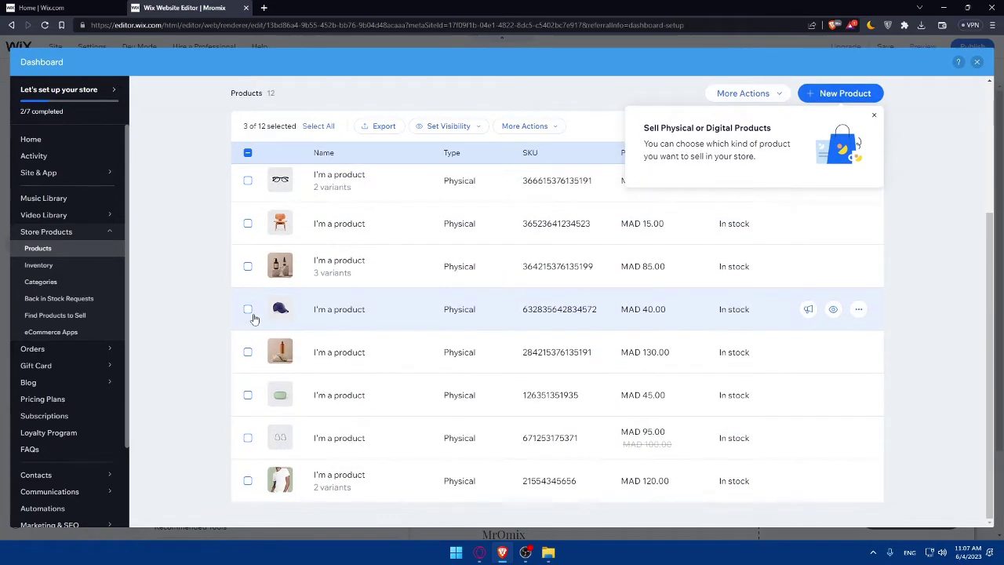
{"action": "left_click", "coordinate": [247, 309]}
{"action": "left_click", "coordinate": [247, 351]}
{"action": "left_click", "coordinate": [248, 394]}
{"action": "left_click", "coordinate": [247, 438]}
{"action": "left_click", "coordinate": [248, 480]}
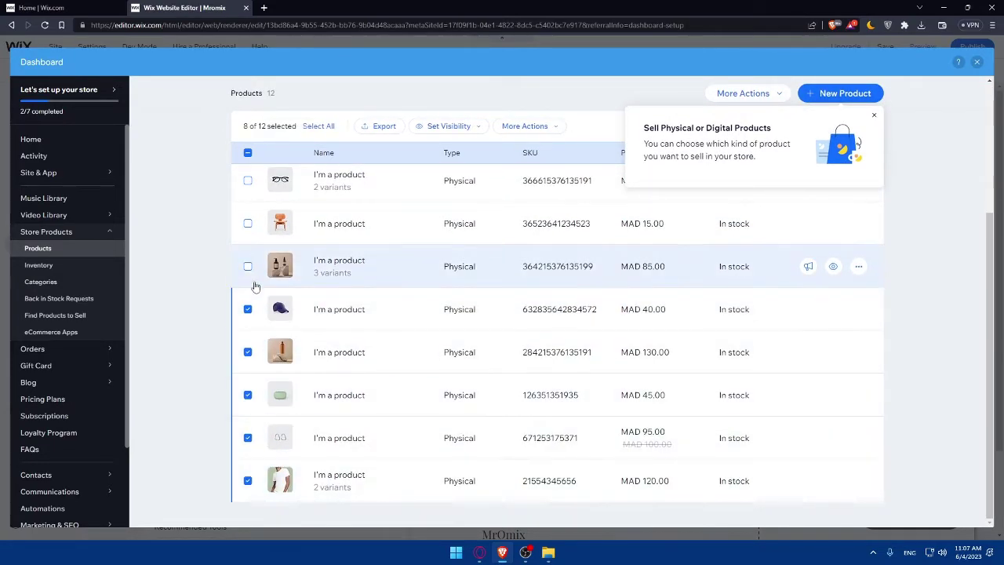
{"action": "left_click", "coordinate": [248, 266]}
{"action": "scroll", "coordinate": [259, 252], "scroll_direction": "up", "scroll_amount": 1}
{"action": "left_click", "coordinate": [247, 225]}
{"action": "left_click", "coordinate": [247, 268]}
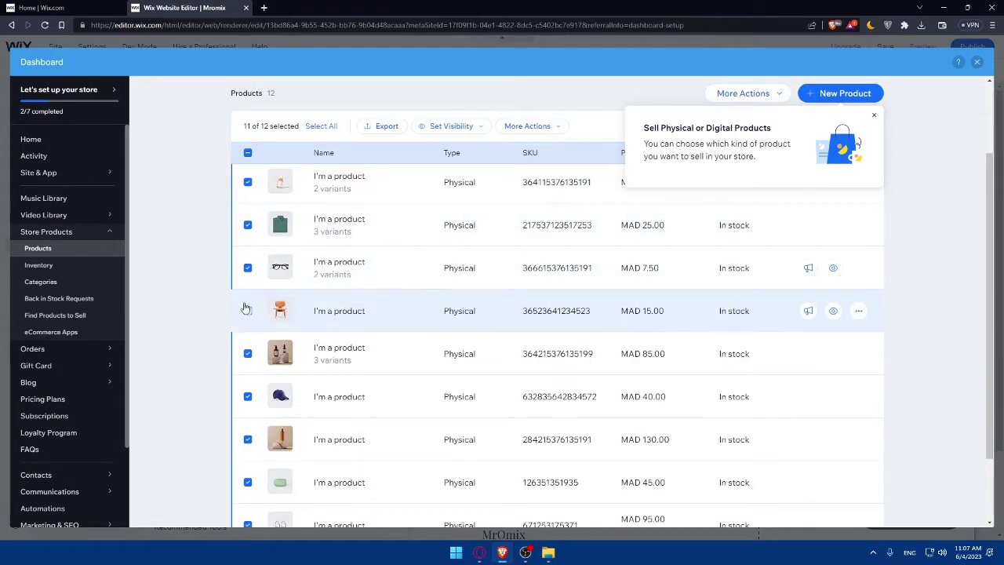
{"action": "left_click", "coordinate": [248, 313]}
Dismiss the physical/digital products tip, confirm all are selected, and check the extra actions.
{"action": "scroll", "coordinate": [275, 302], "scroll_direction": "up", "scroll_amount": 2}
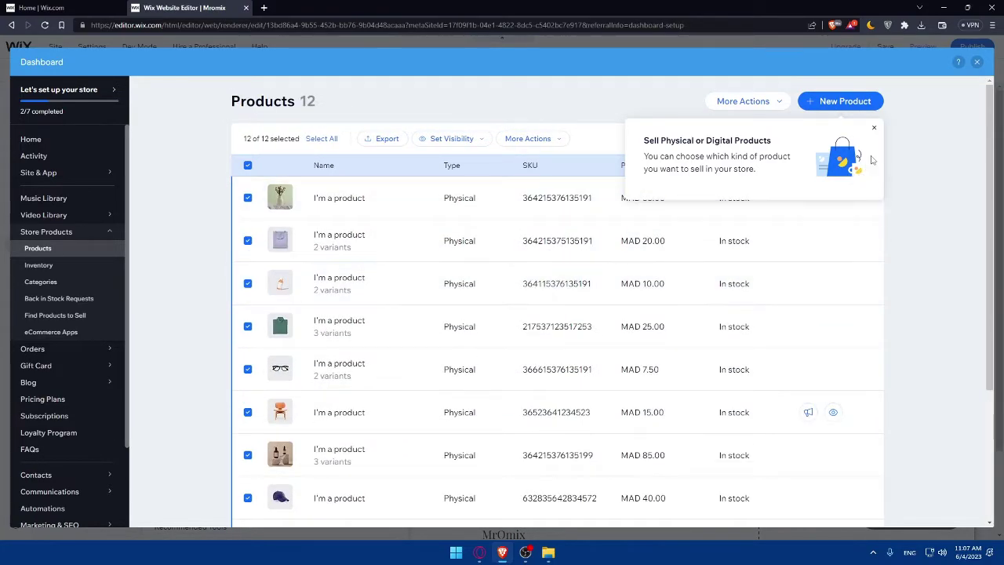
{"action": "left_click", "coordinate": [874, 128]}
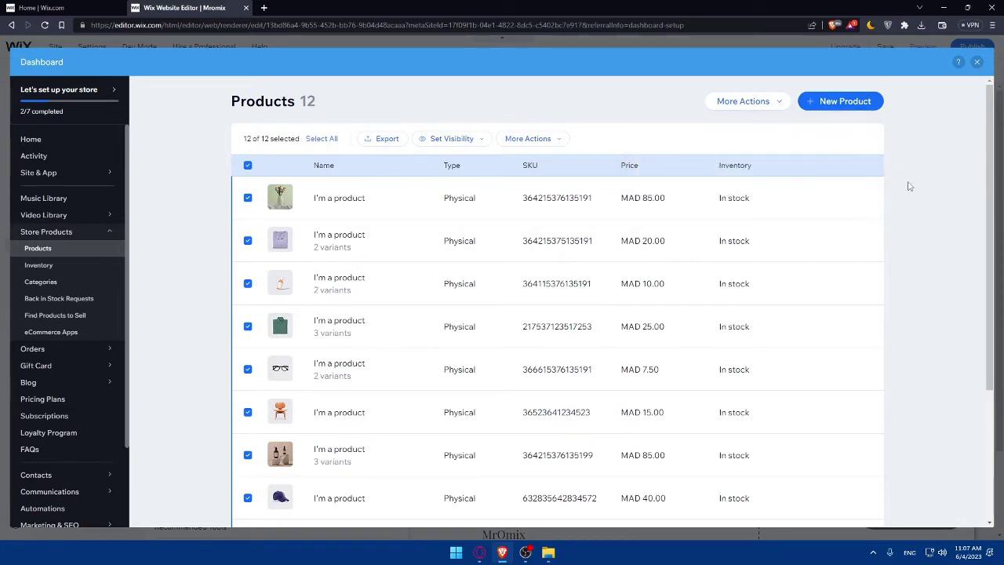
{"action": "left_click", "coordinate": [324, 139]}
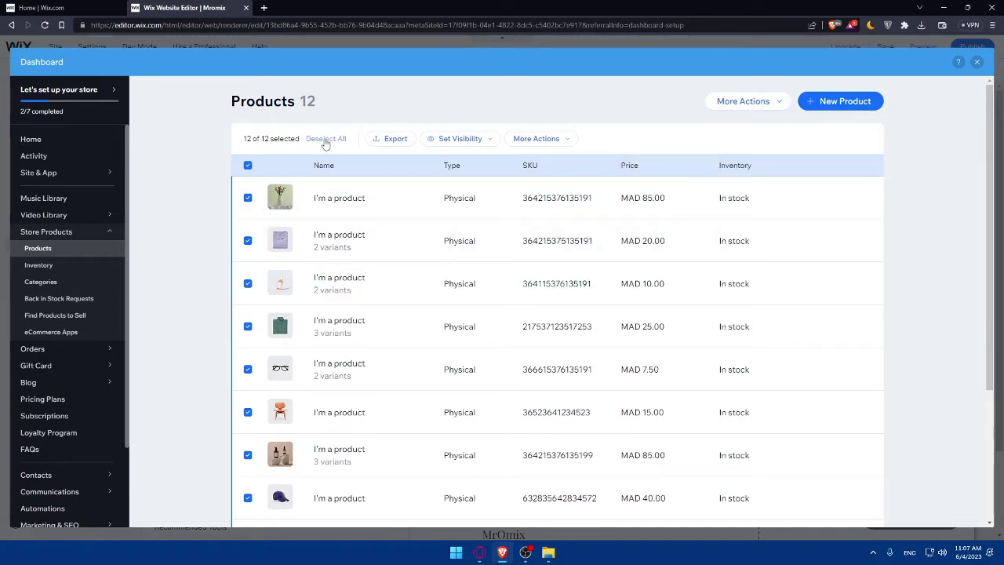
{"action": "left_click", "coordinate": [837, 110]}
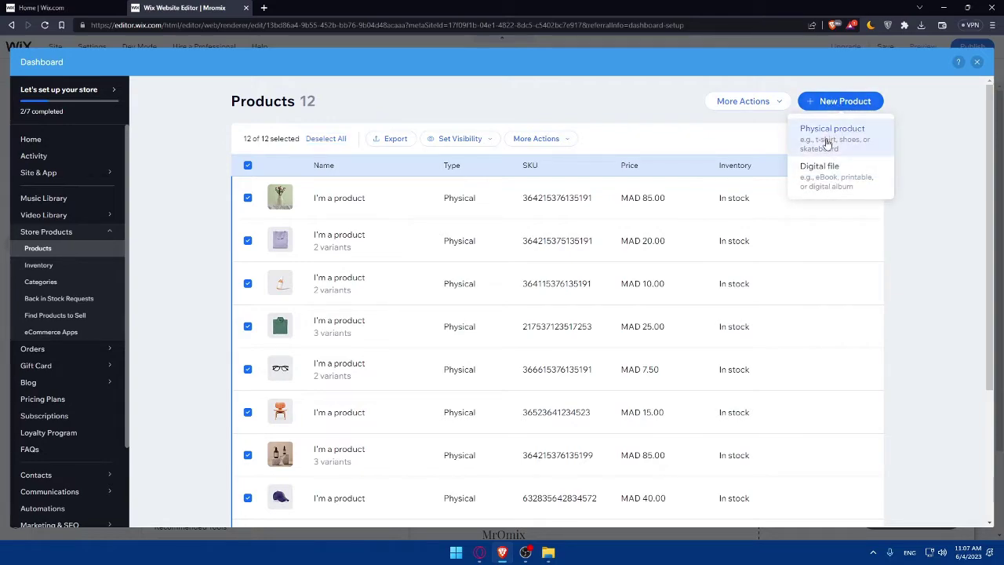
{"action": "left_click", "coordinate": [750, 104]}
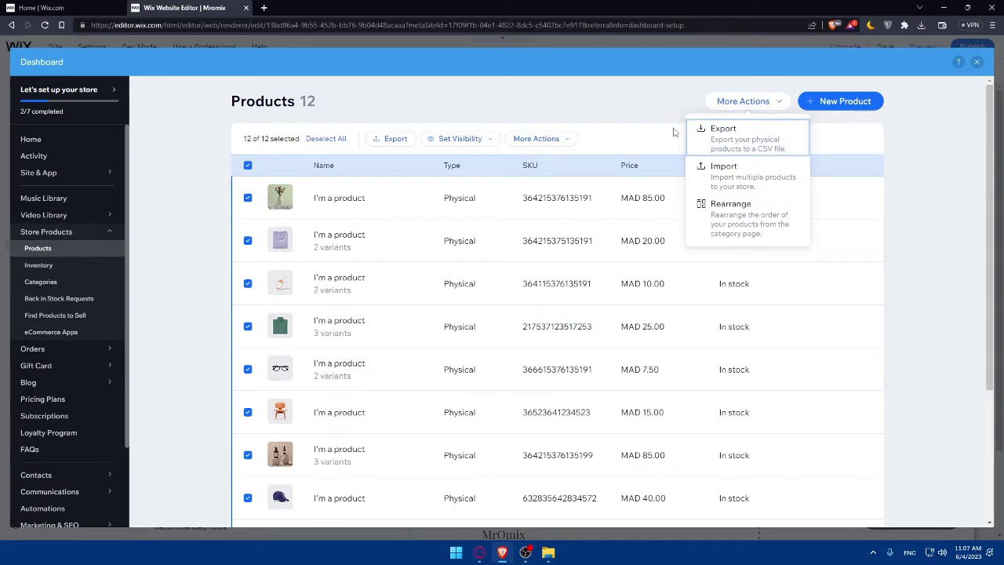
{"action": "left_click", "coordinate": [909, 147]}
Export Selected (12) to catalog_products.csv, then close Save As and the Dashboard.
{"action": "scroll", "coordinate": [384, 188], "scroll_direction": "down", "scroll_amount": 3}
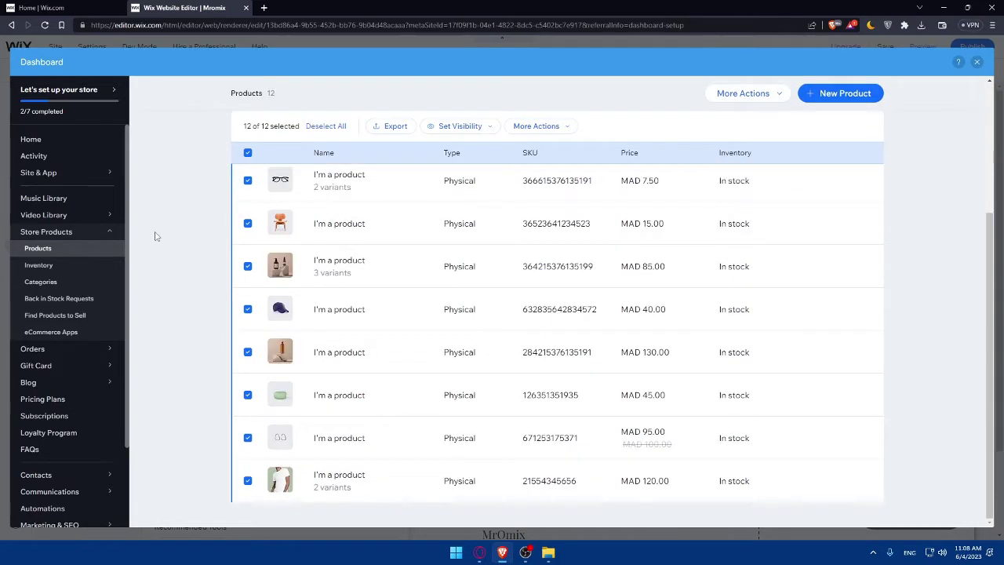
{"action": "left_click", "coordinate": [390, 127]}
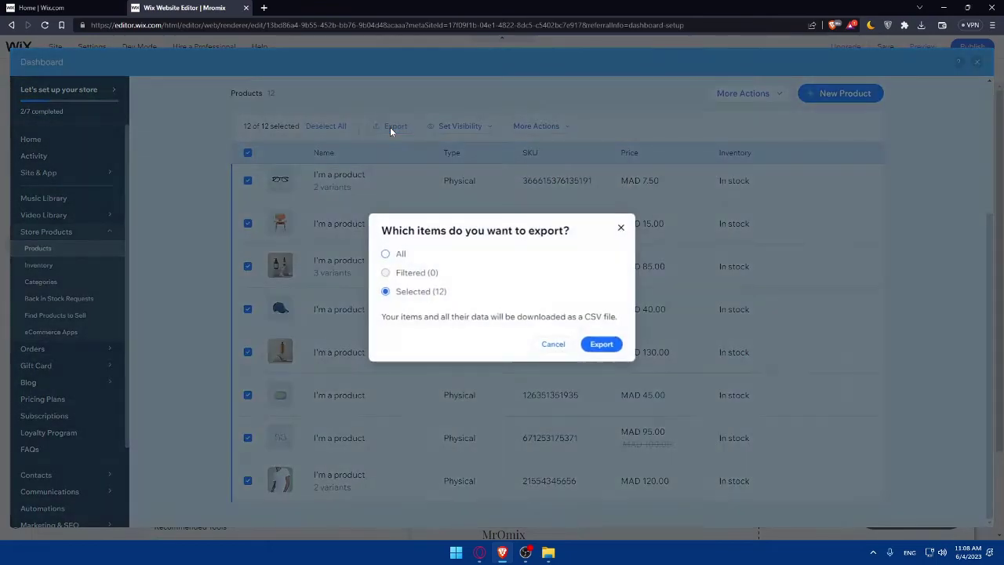
{"action": "left_click", "coordinate": [592, 344]}
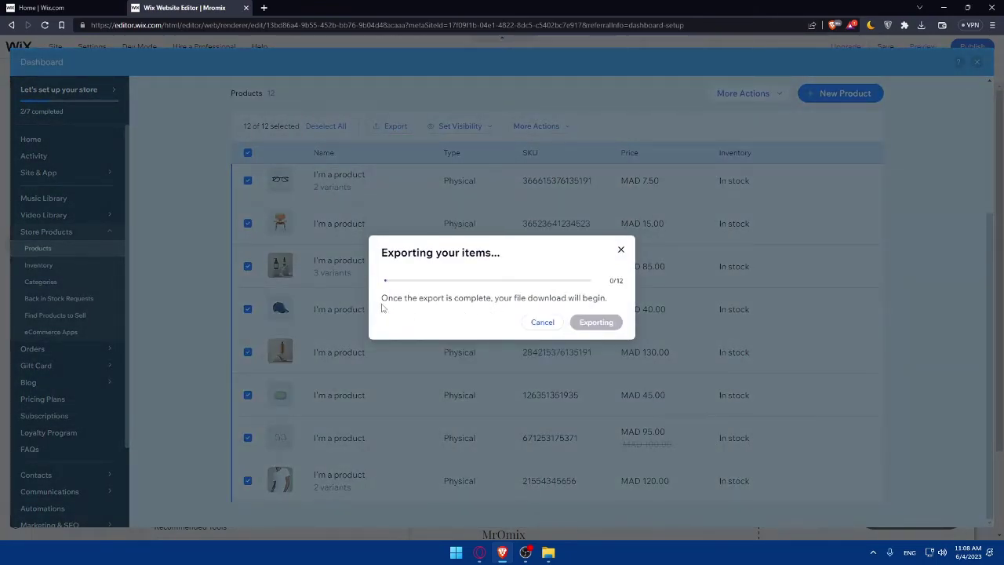
{"action": "left_click", "coordinate": [543, 324]}
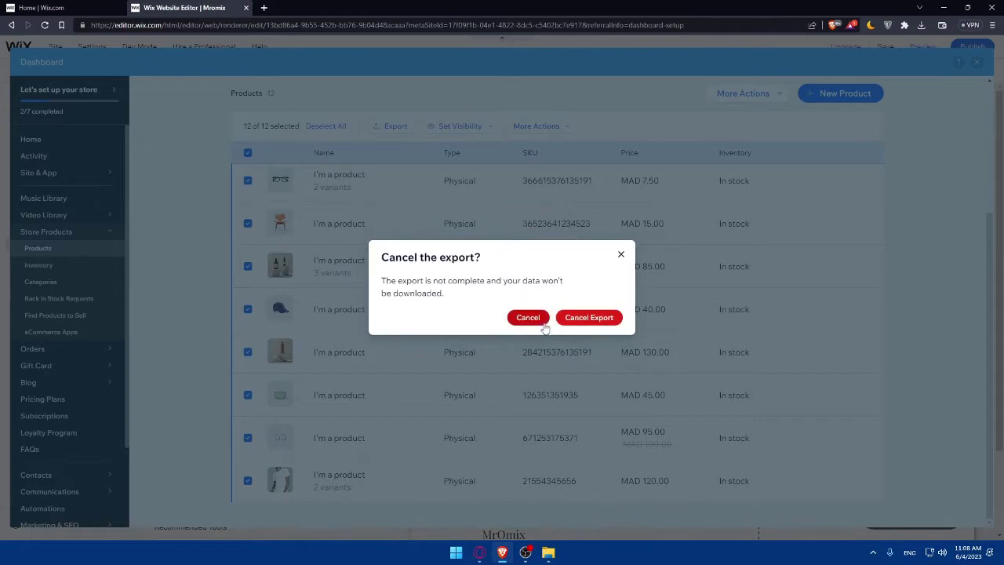
{"action": "left_click", "coordinate": [527, 317]}
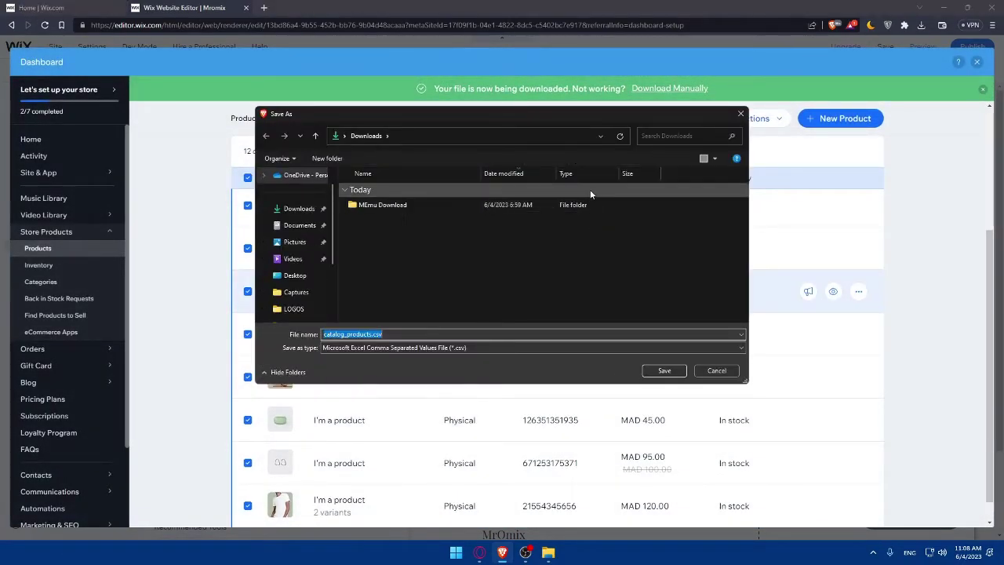
{"action": "left_click", "coordinate": [740, 114]}
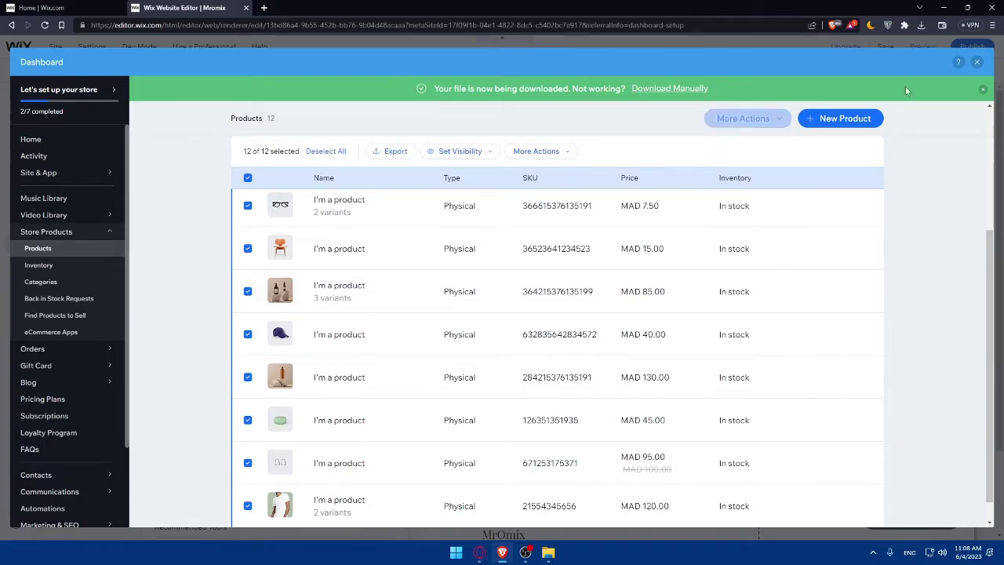
{"action": "left_click", "coordinate": [977, 61]}
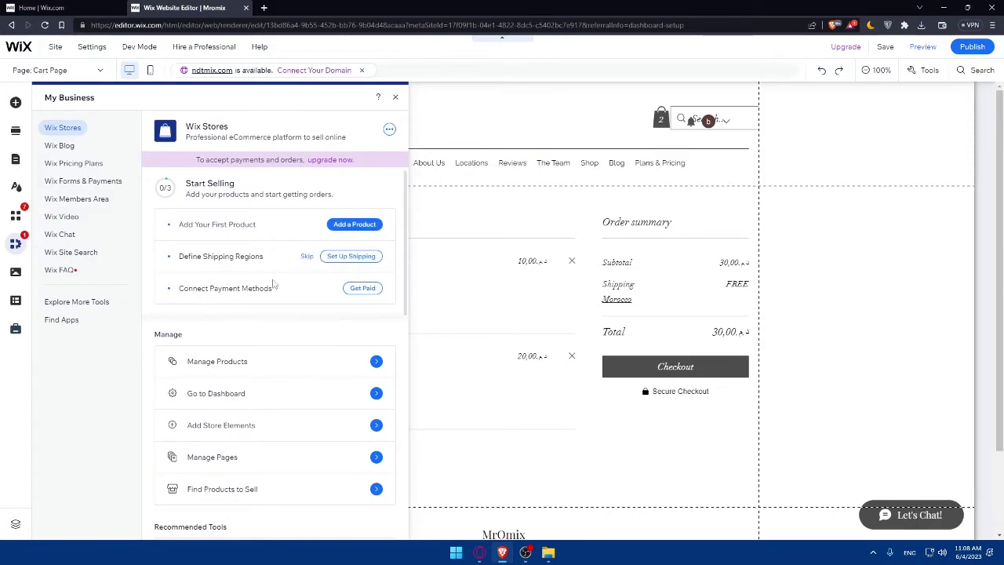
Open payment setup, dismiss the business location prompt, and start connecting PayPal.
{"action": "left_click", "coordinate": [361, 290]}
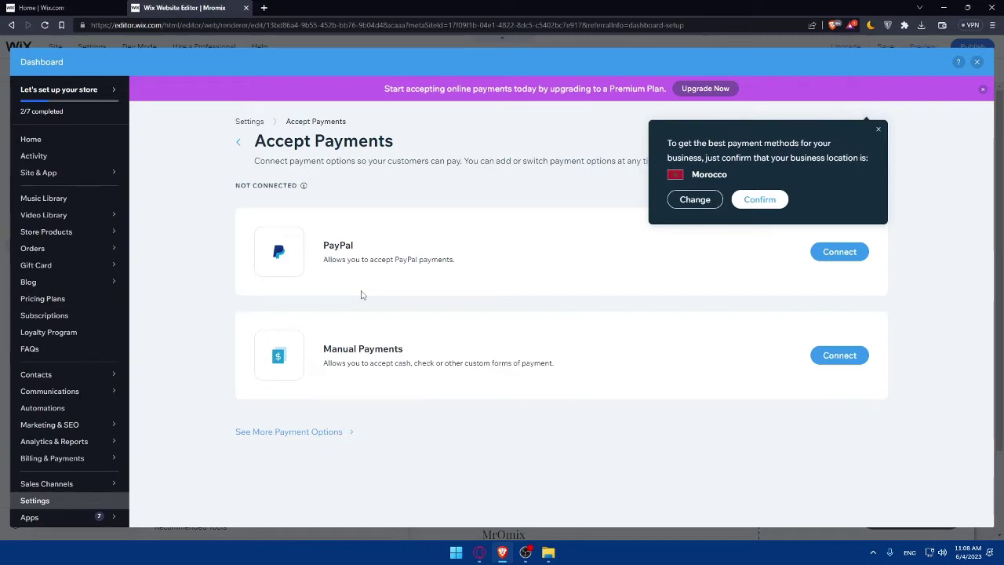
{"action": "left_click", "coordinate": [878, 130]}
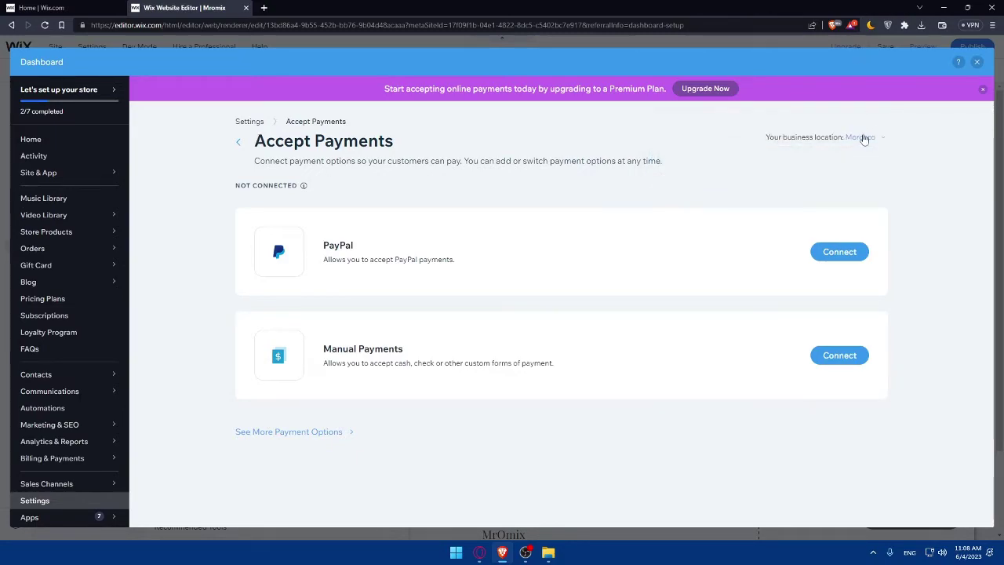
{"action": "left_click", "coordinate": [838, 252]}
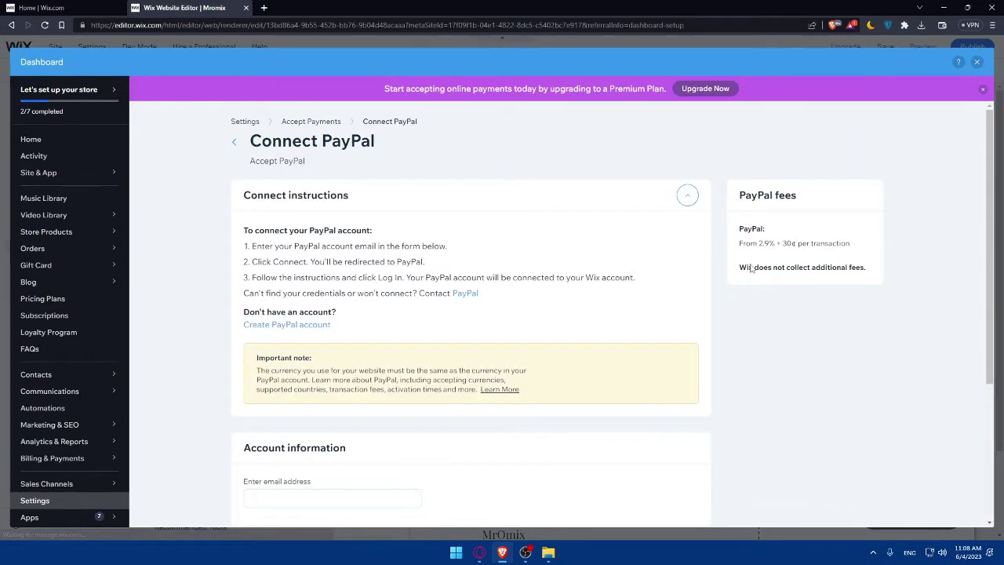
Look over the Connect PayPal page and cancel back to Accept Payments.
{"action": "scroll", "coordinate": [547, 285], "scroll_direction": "down", "scroll_amount": 3}
{"action": "scroll", "coordinate": [544, 279], "scroll_direction": "up", "scroll_amount": 3}
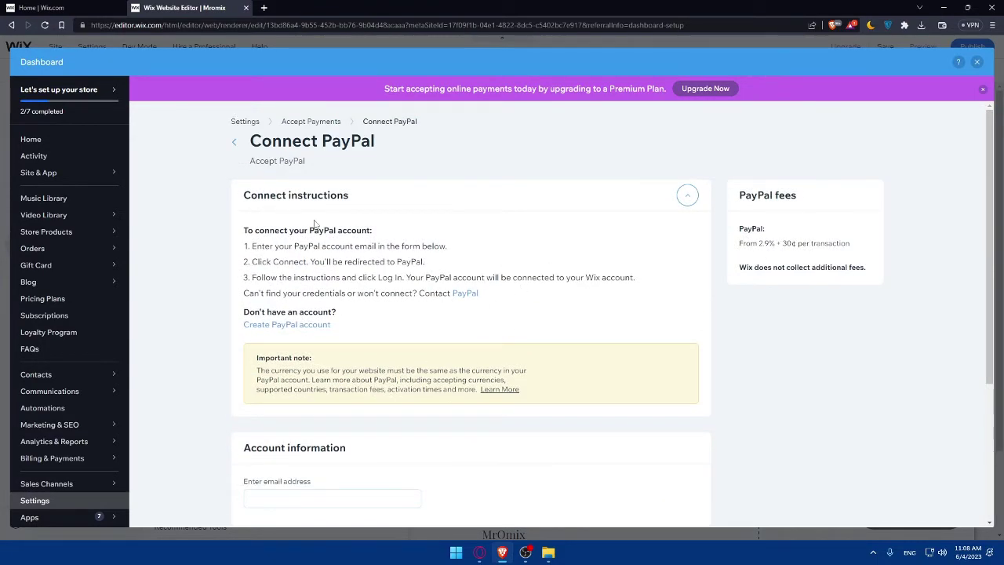
{"action": "scroll", "coordinate": [410, 274], "scroll_direction": "down", "scroll_amount": 3}
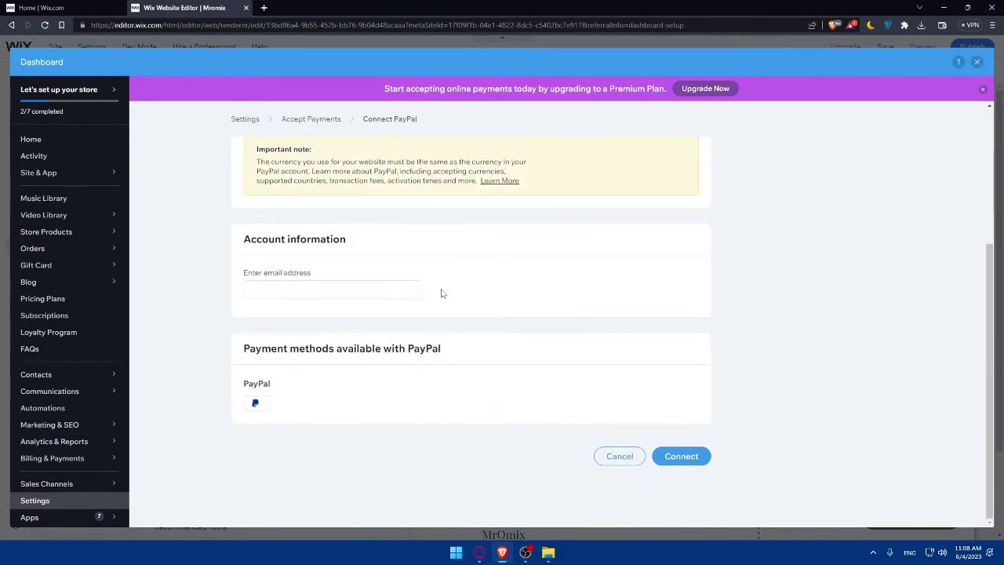
{"action": "scroll", "coordinate": [308, 281], "scroll_direction": "up", "scroll_amount": 3}
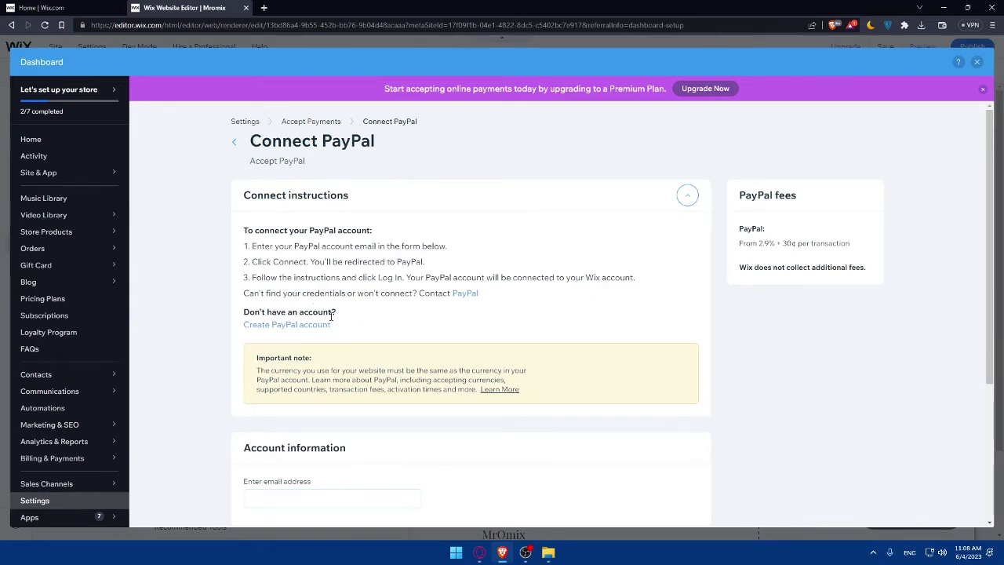
{"action": "scroll", "coordinate": [352, 314], "scroll_direction": "down", "scroll_amount": 2}
{"action": "scroll", "coordinate": [448, 290], "scroll_direction": "up", "scroll_amount": 2}
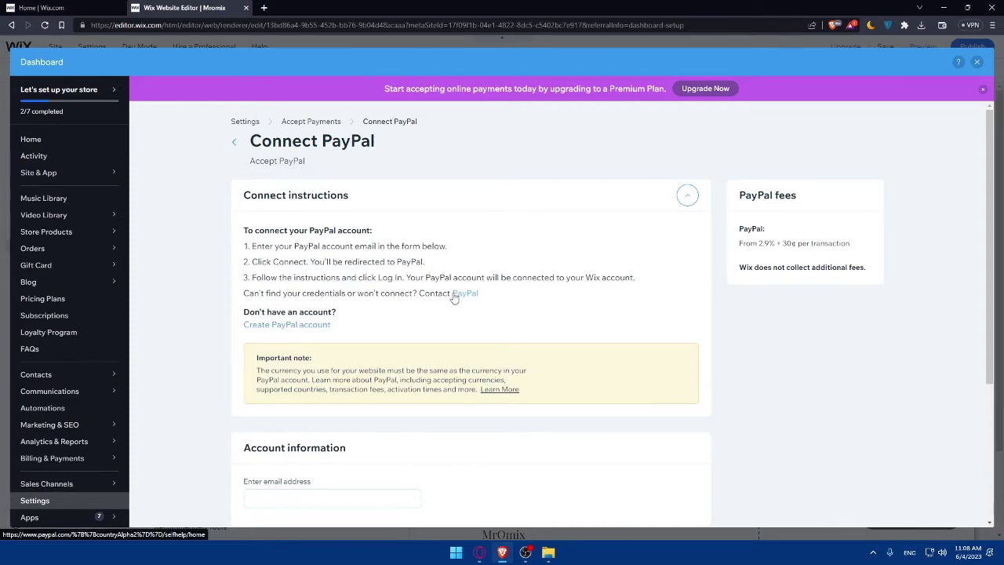
{"action": "scroll", "coordinate": [454, 298], "scroll_direction": "down", "scroll_amount": 2}
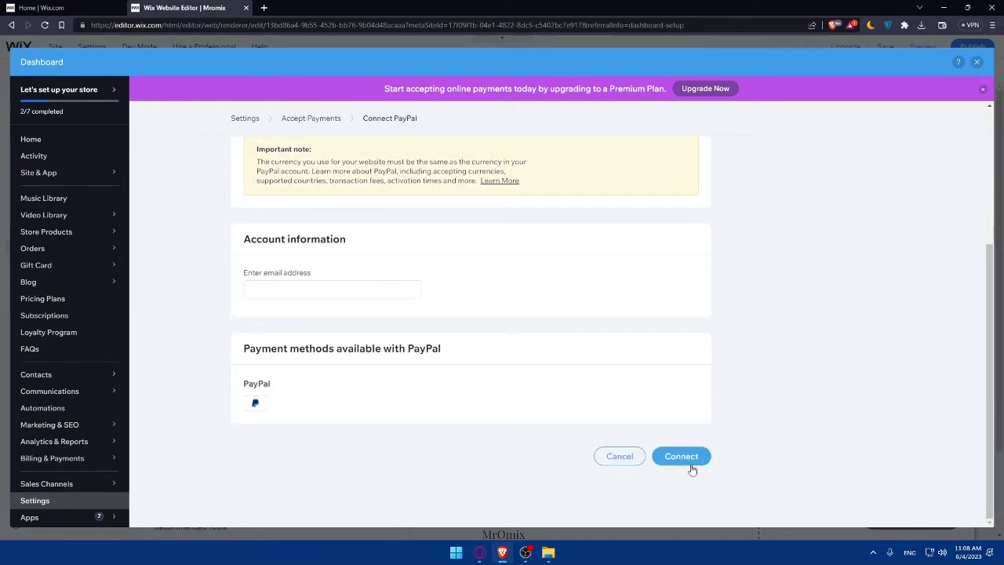
{"action": "left_click", "coordinate": [630, 463]}
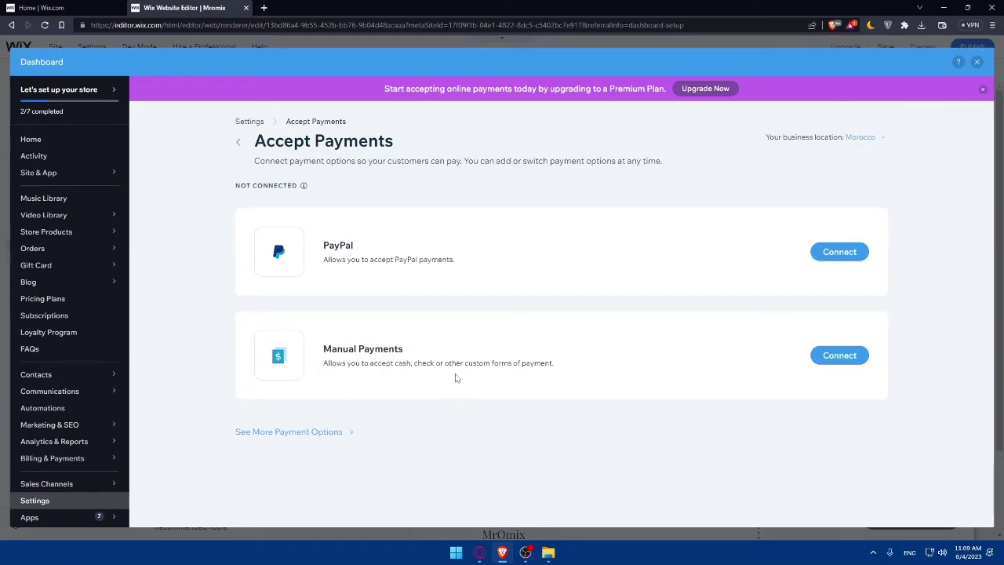
Start connecting Manual Payments and choose Cash on delivery as the payment type.
{"action": "left_click", "coordinate": [830, 355]}
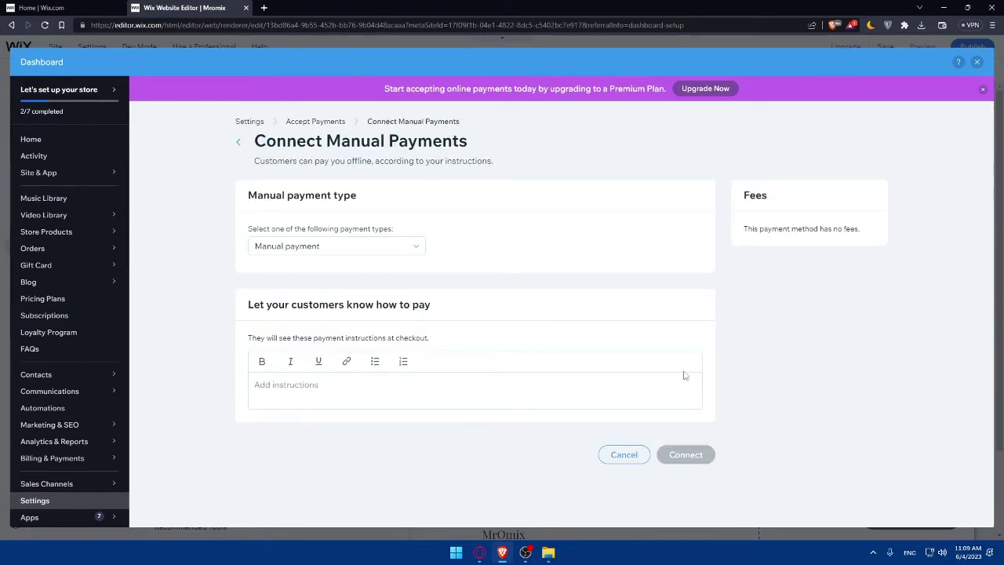
{"action": "left_click", "coordinate": [367, 249]}
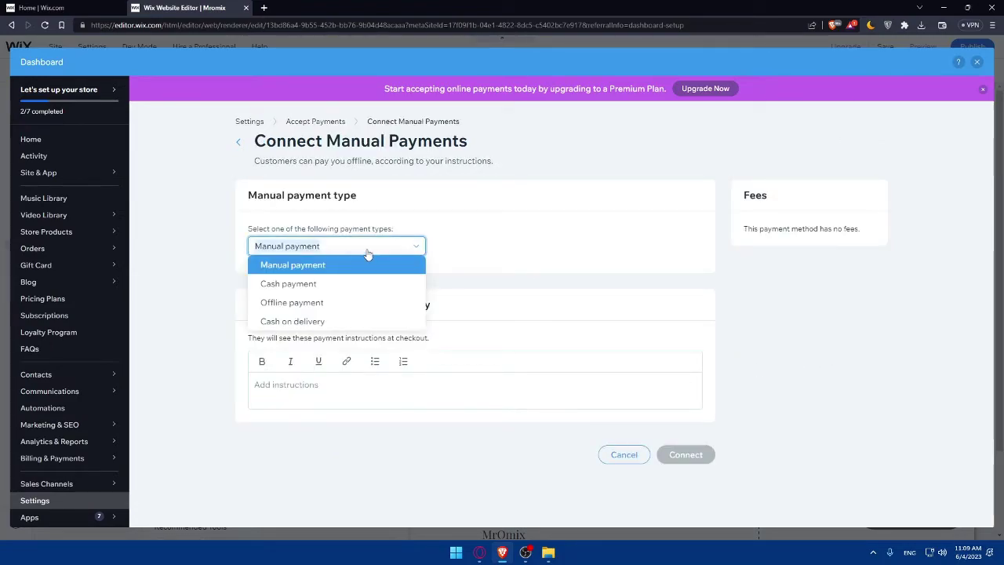
{"action": "left_click", "coordinate": [367, 249]}
{"action": "left_click", "coordinate": [369, 248]}
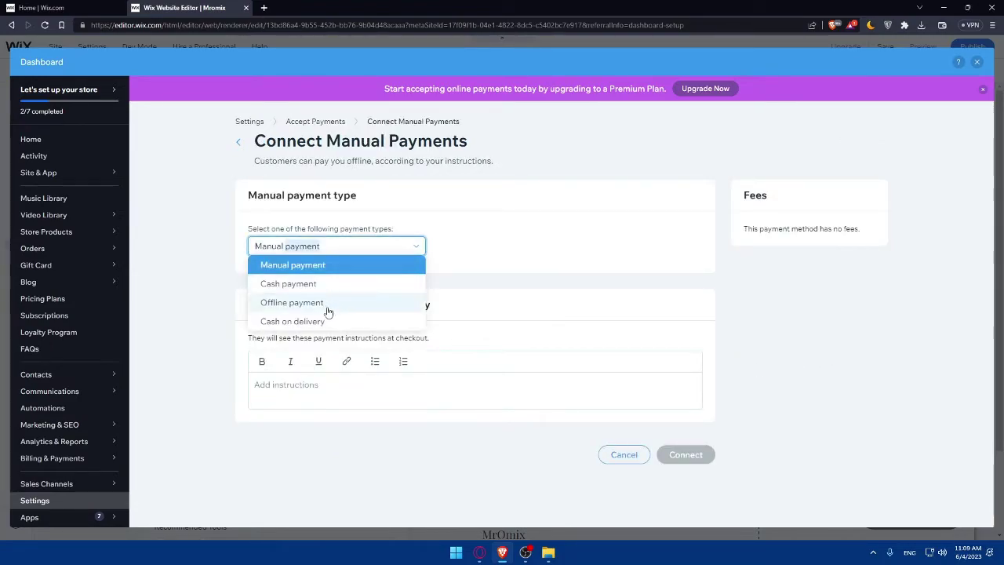
{"action": "left_click", "coordinate": [783, 319]}
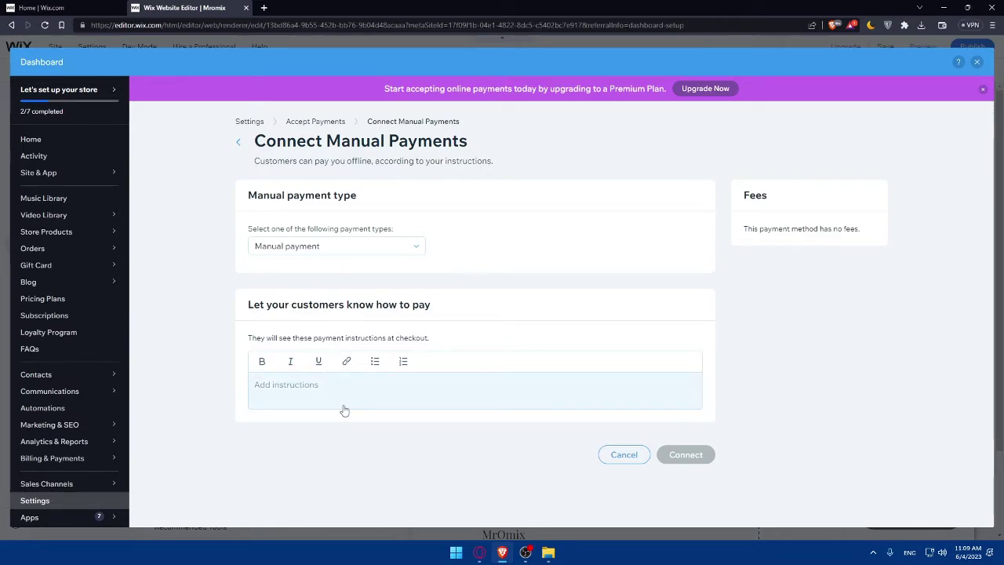
{"action": "left_click", "coordinate": [330, 246]}
{"action": "left_click", "coordinate": [315, 322]}
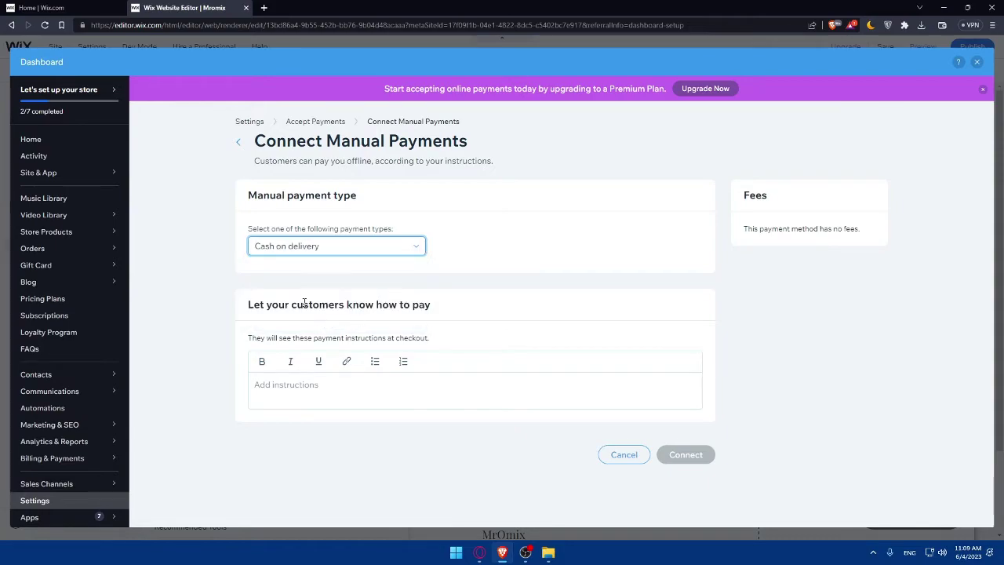
Add the instructions 'when you receive order pay', connect the method, and dismiss the upgrade prompt.
{"action": "left_click", "coordinate": [331, 394]}
{"action": "type", "text": "w"}
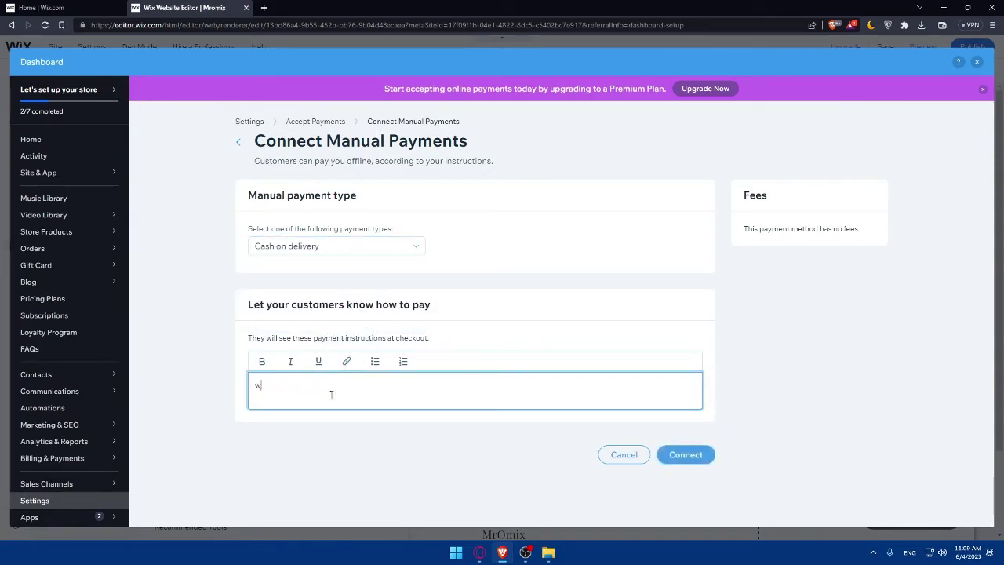
{"action": "type", "text": "hen you rec"}
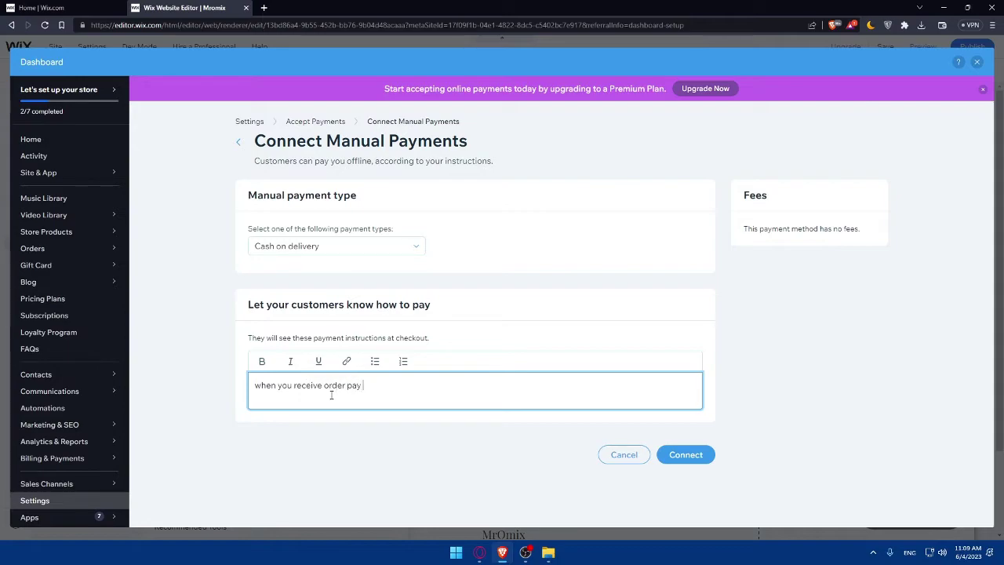
{"action": "type", "text": "eive order pay"}
{"action": "left_click", "coordinate": [686, 452]}
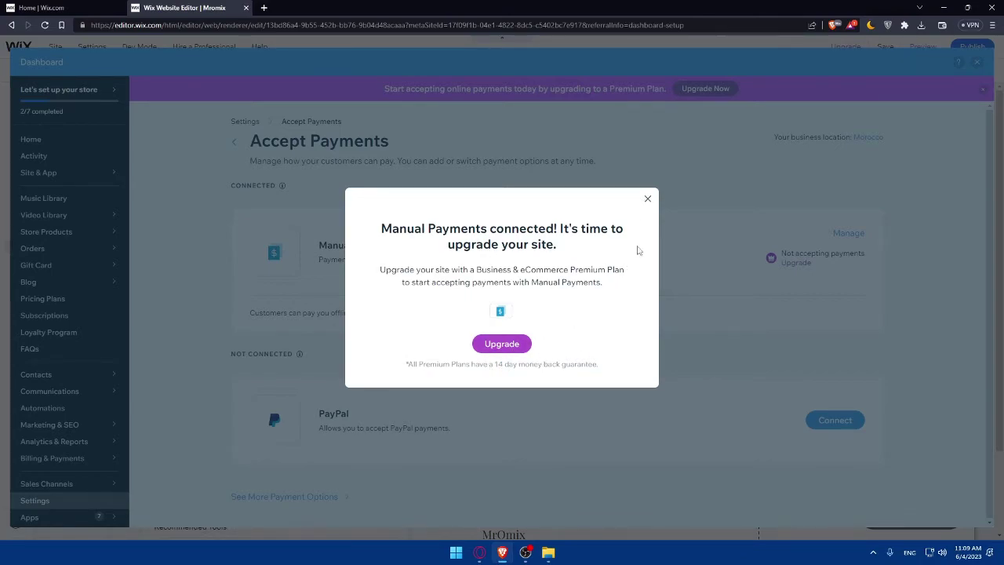
{"action": "left_click", "coordinate": [648, 199]}
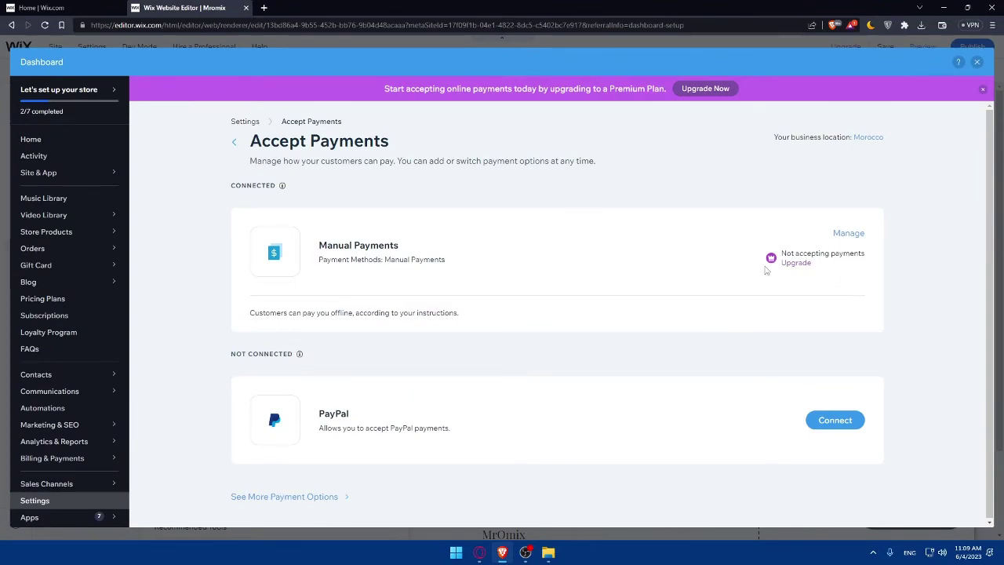
{"action": "left_click", "coordinate": [978, 62]}
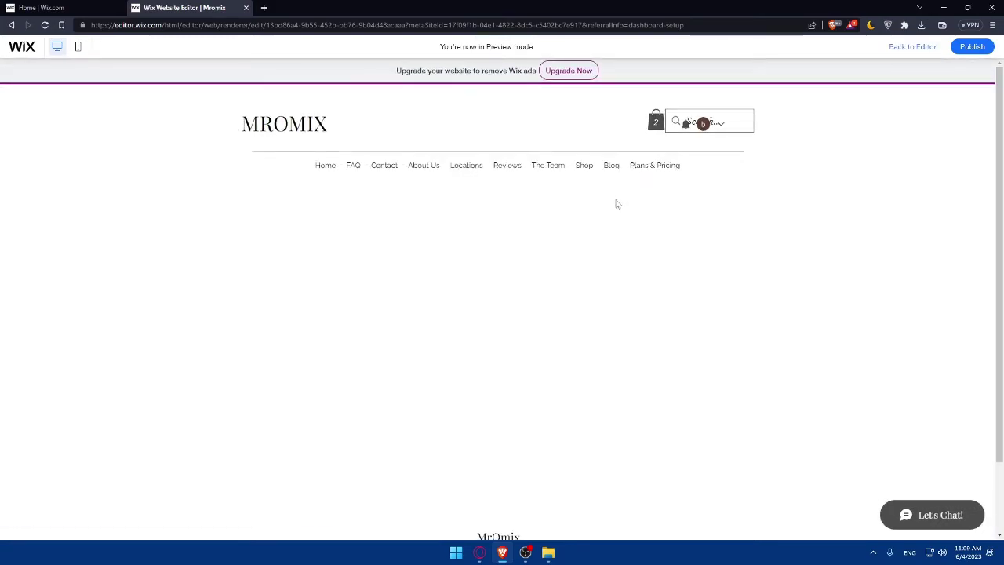
Try Checkout in Preview, dismiss the online-orders-unavailable message, and go back to the editor.
{"action": "left_click", "coordinate": [656, 287]}
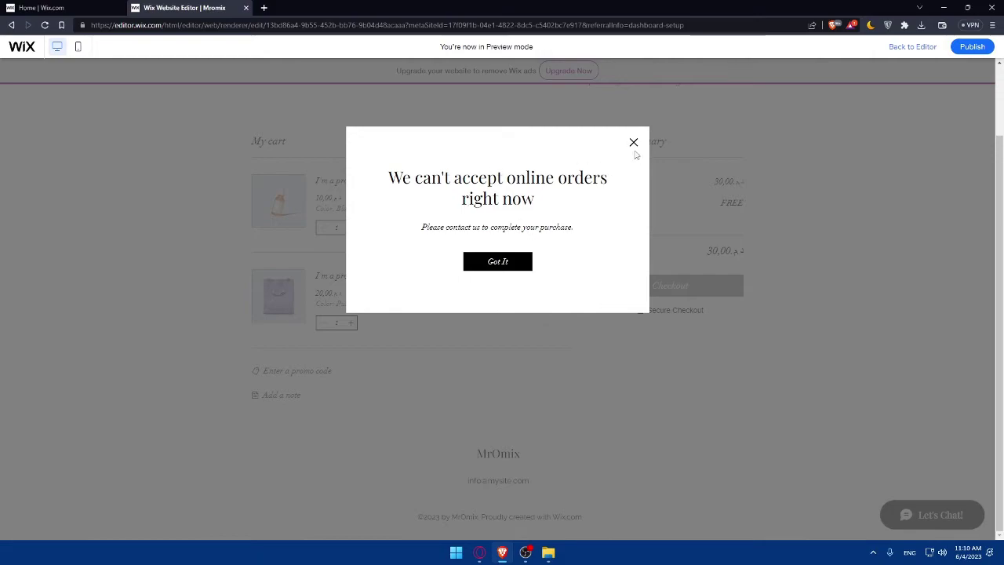
{"action": "left_click", "coordinate": [634, 144]}
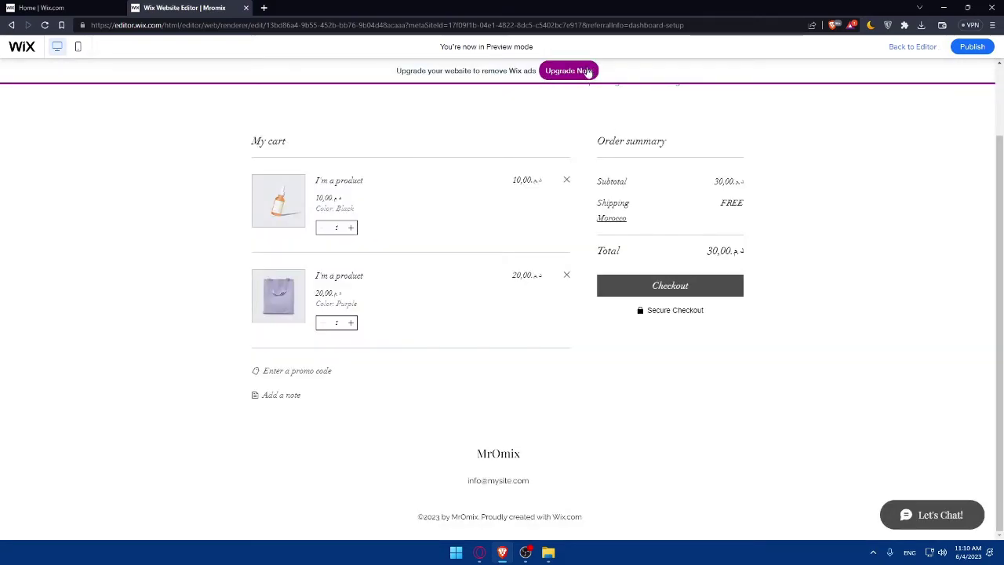
{"action": "left_click", "coordinate": [913, 47]}
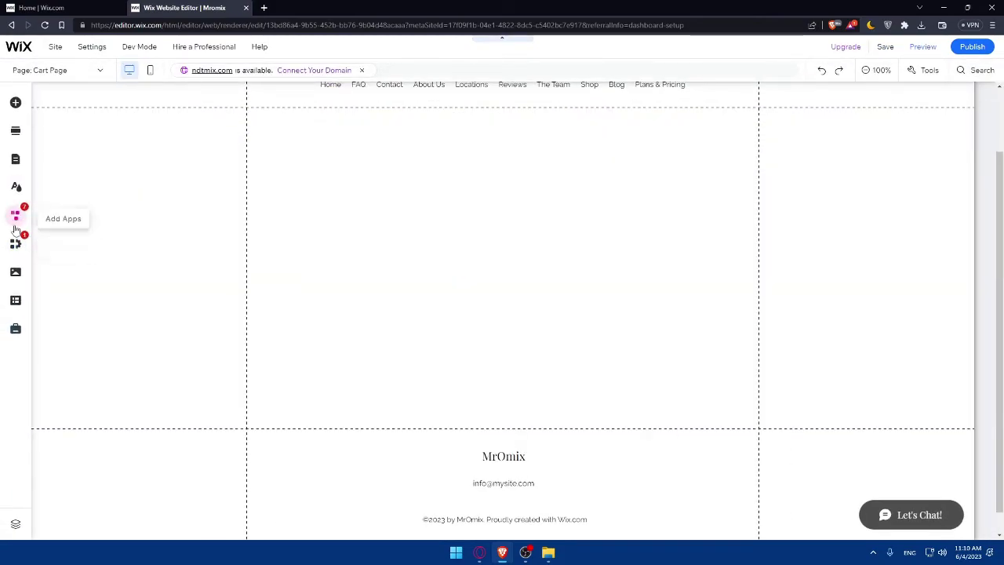
{"action": "left_click", "coordinate": [15, 221]}
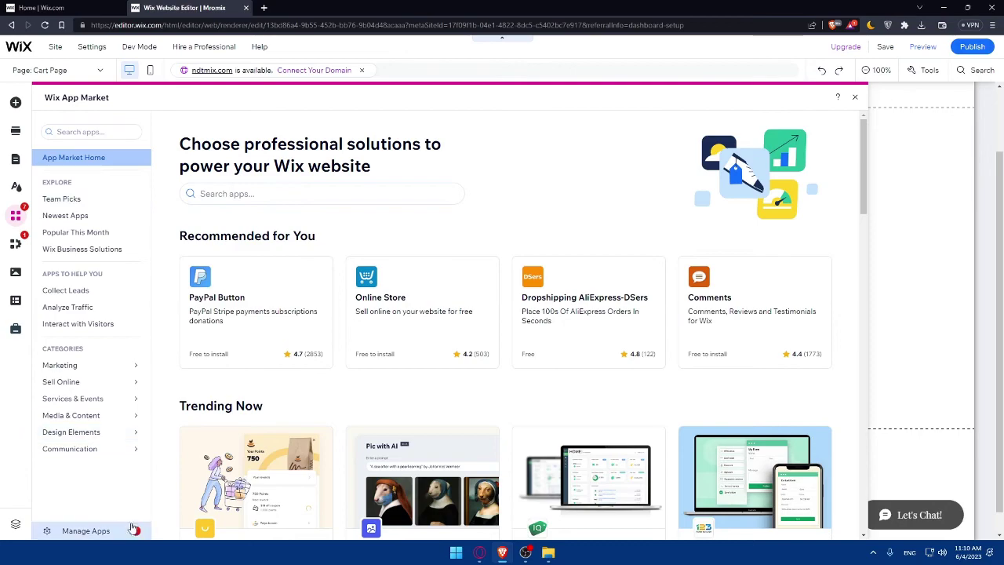
{"action": "left_click", "coordinate": [116, 533]}
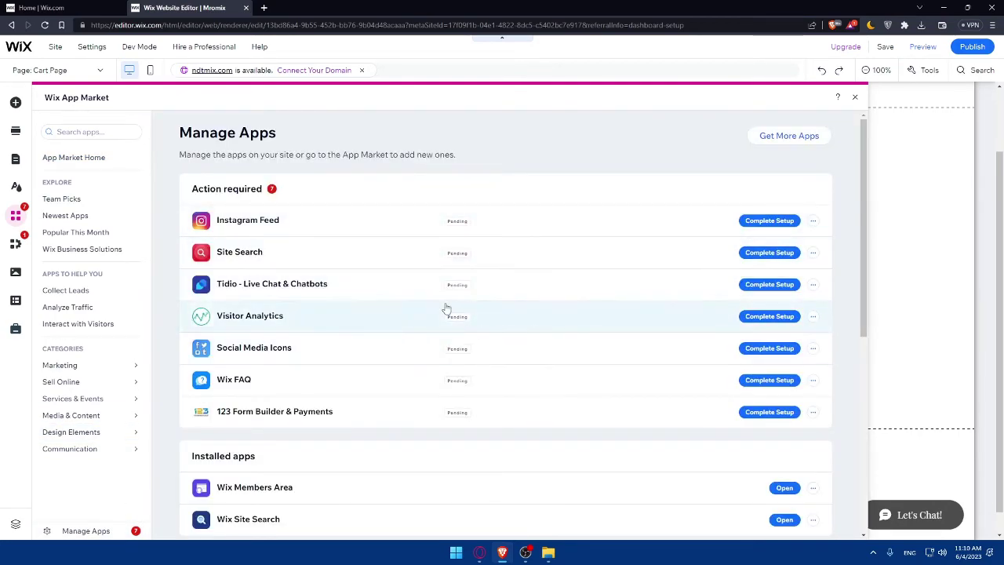
{"action": "scroll", "coordinate": [305, 322], "scroll_direction": "down", "scroll_amount": 1}
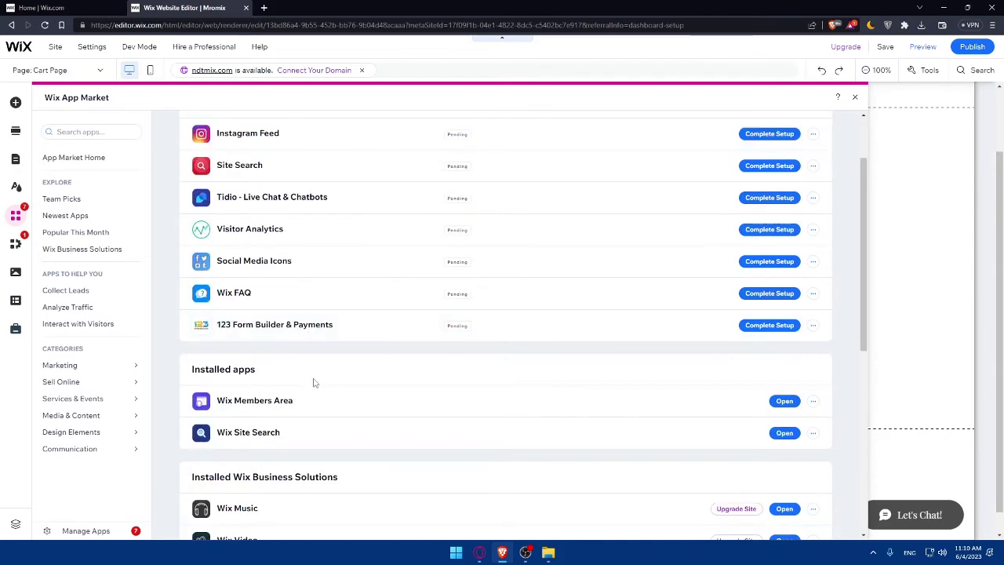
{"action": "scroll", "coordinate": [313, 383], "scroll_direction": "down", "scroll_amount": 3}
{"action": "key", "text": "Escape"}
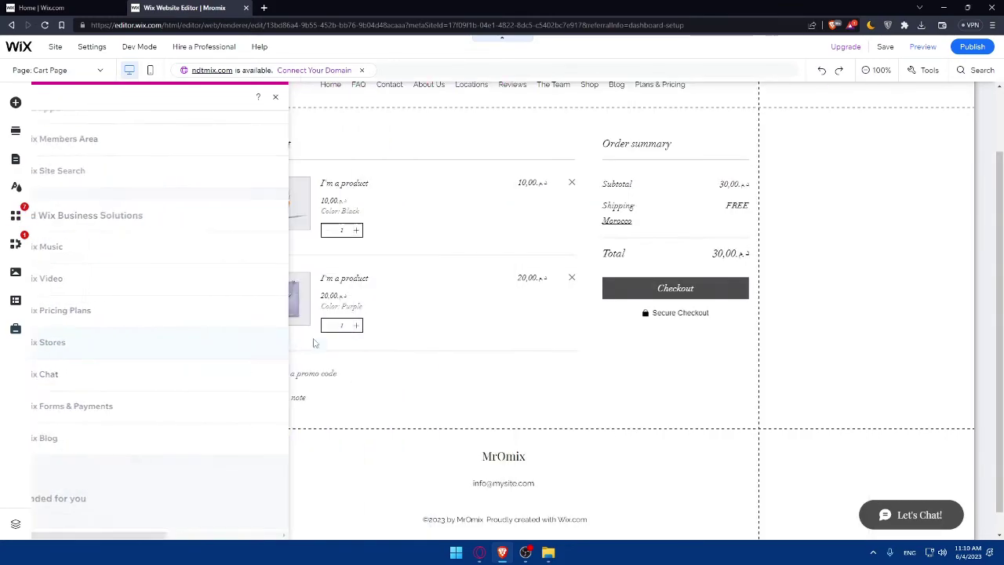
{"action": "left_click", "coordinate": [16, 245]}
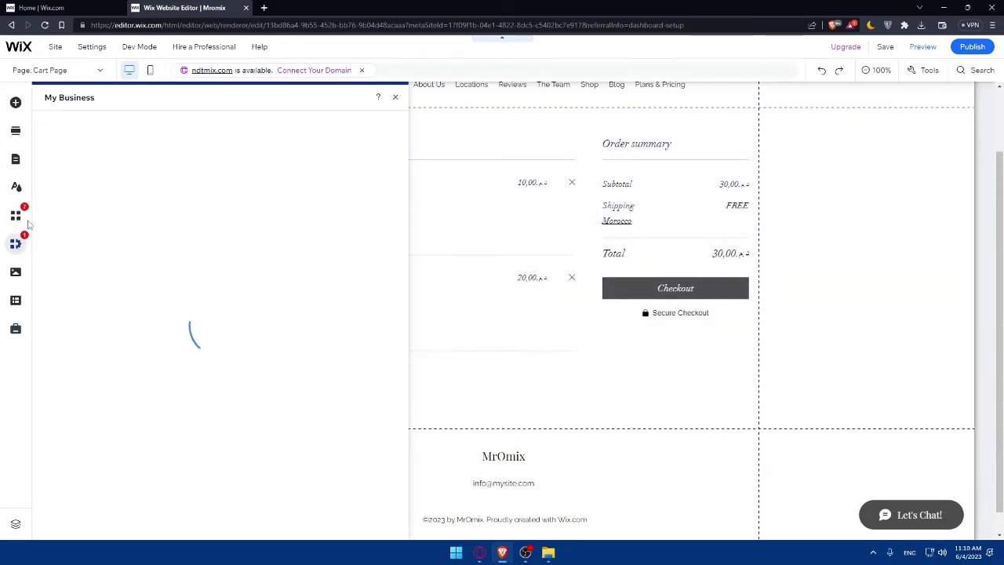
{"action": "left_click", "coordinate": [16, 216]}
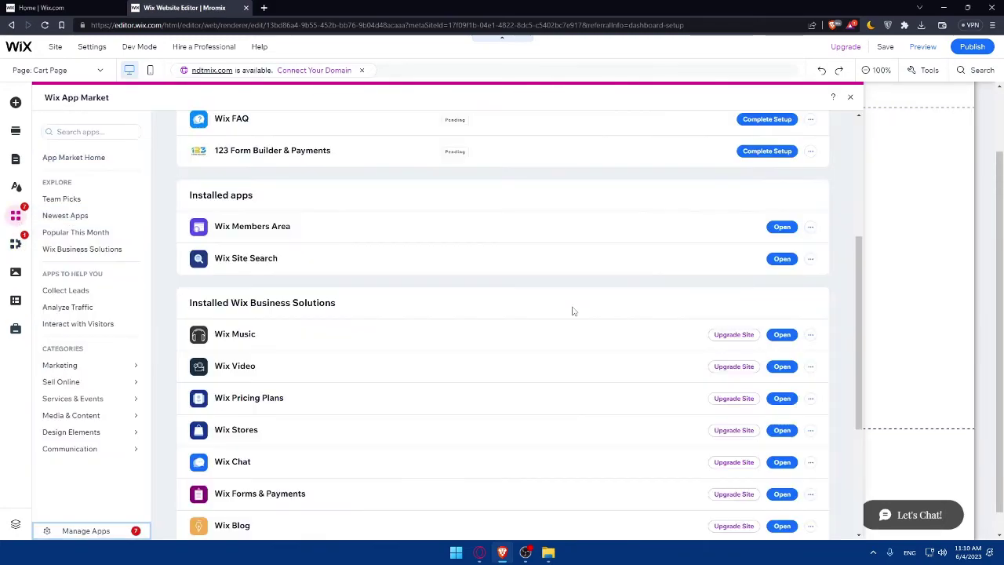
{"action": "left_click", "coordinate": [810, 431]}
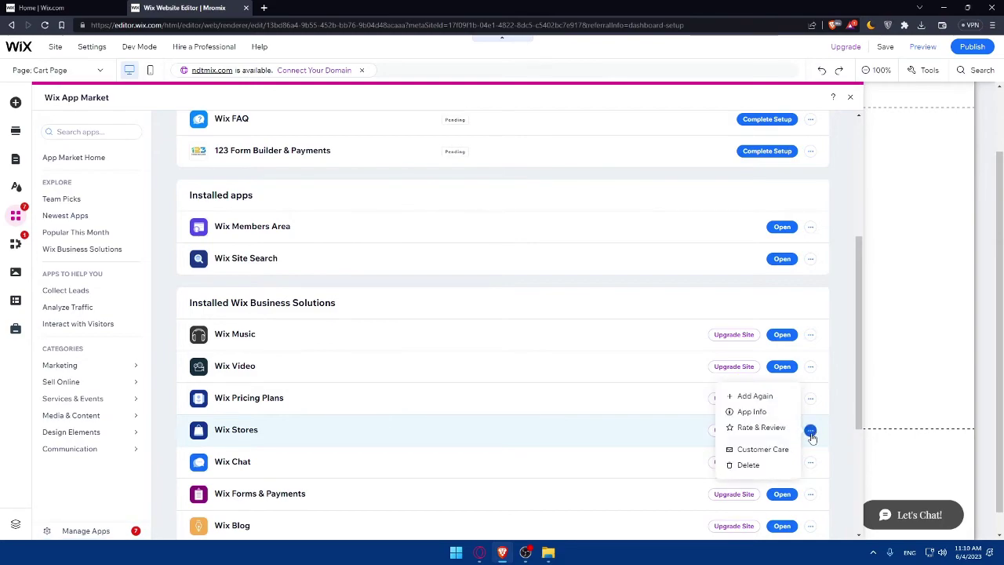
{"action": "left_click", "coordinate": [811, 431]}
{"action": "key", "text": "Escape"}
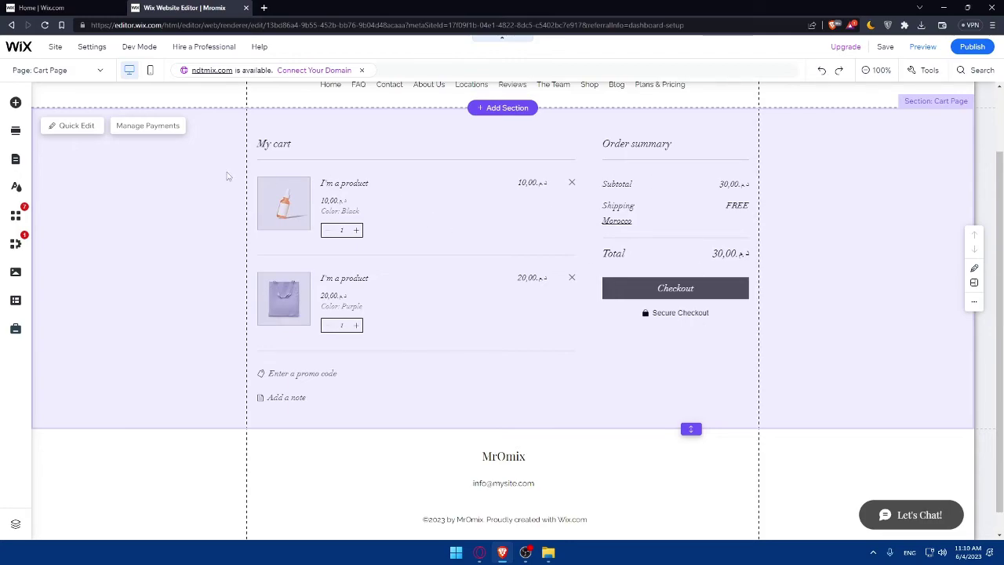
{"action": "left_click", "coordinate": [148, 125]}
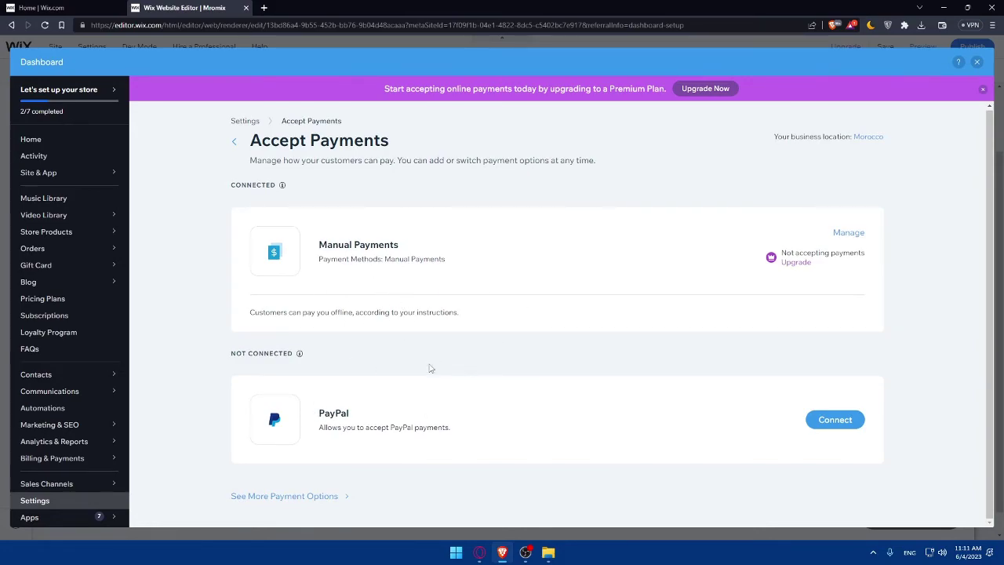
{"action": "left_click", "coordinate": [311, 506]}
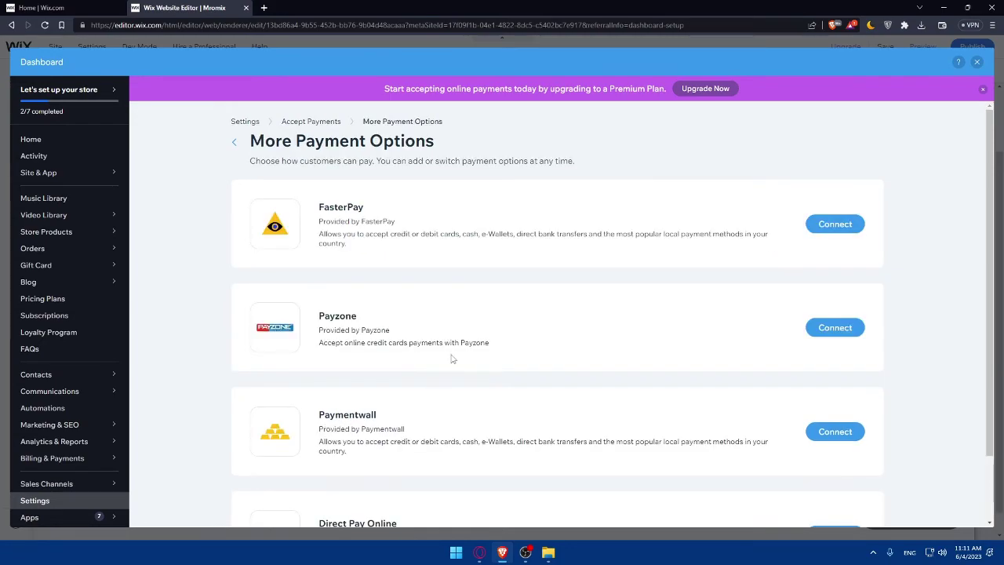
{"action": "scroll", "coordinate": [376, 257], "scroll_direction": "down", "scroll_amount": 1}
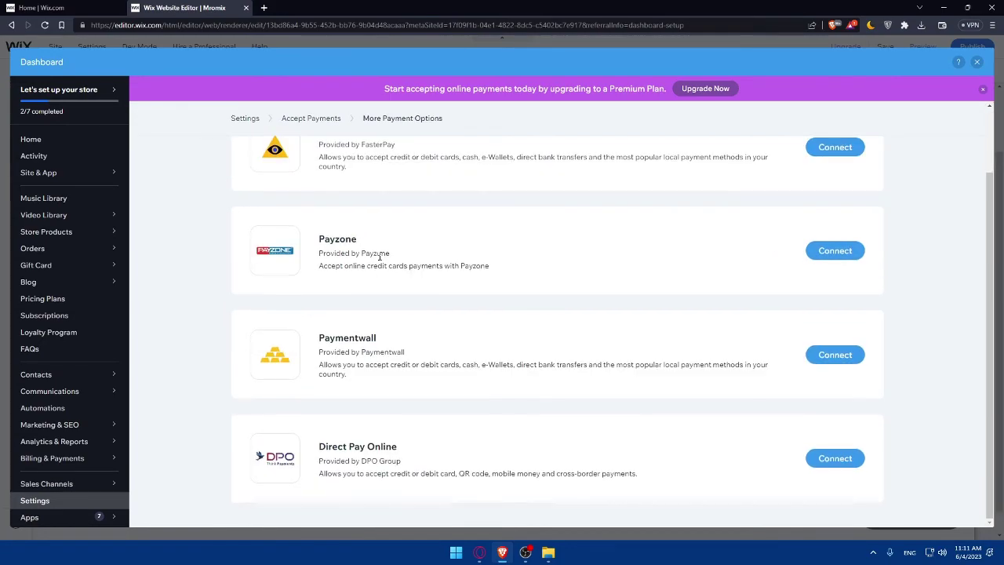
{"action": "scroll", "coordinate": [385, 294], "scroll_direction": "up", "scroll_amount": 1}
{"action": "scroll", "coordinate": [385, 329], "scroll_direction": "down", "scroll_amount": 1}
{"action": "scroll", "coordinate": [384, 347], "scroll_direction": "up", "scroll_amount": 1}
{"action": "scroll", "coordinate": [388, 341], "scroll_direction": "down", "scroll_amount": 1}
{"action": "scroll", "coordinate": [765, 439], "scroll_direction": "up", "scroll_amount": 1}
{"action": "scroll", "coordinate": [765, 439], "scroll_direction": "down", "scroll_amount": 1}
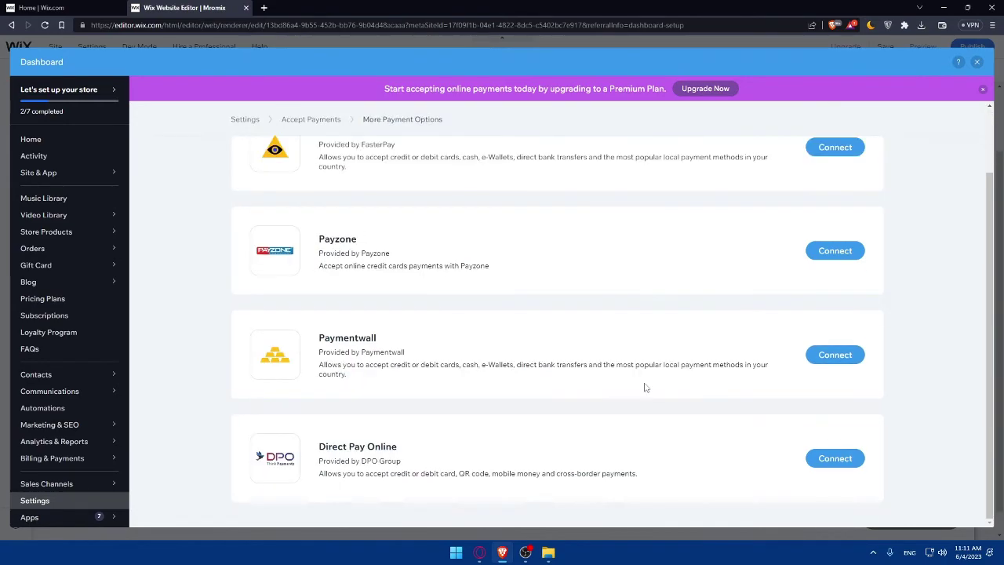
{"action": "left_click", "coordinate": [848, 355]}
{"action": "scroll", "coordinate": [319, 251], "scroll_direction": "down", "scroll_amount": 3}
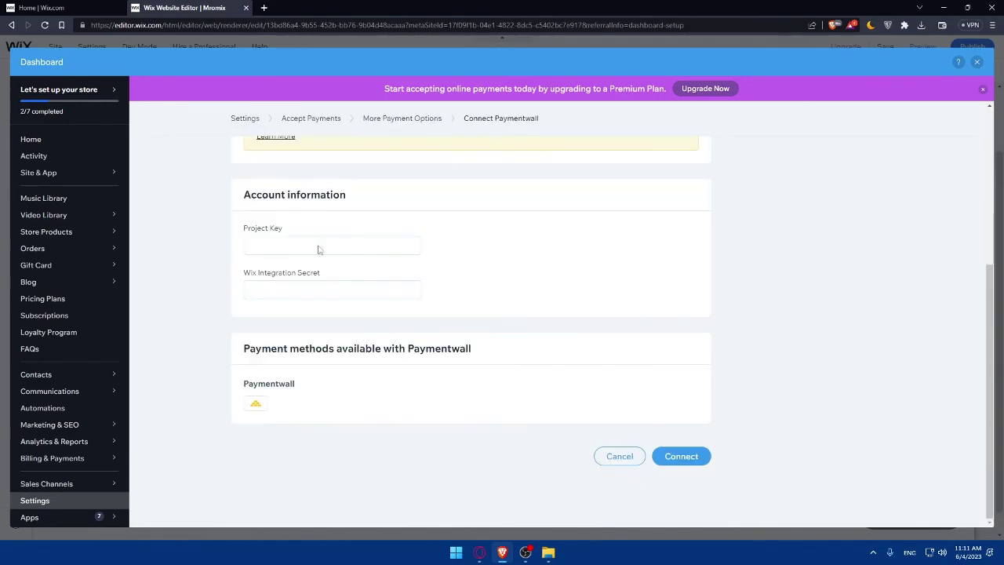
{"action": "scroll", "coordinate": [276, 253], "scroll_direction": "up", "scroll_amount": 3}
{"action": "left_click_drag", "start_coordinate": [251, 247], "coordinate": [397, 321]}
{"action": "left_click", "coordinate": [397, 321]}
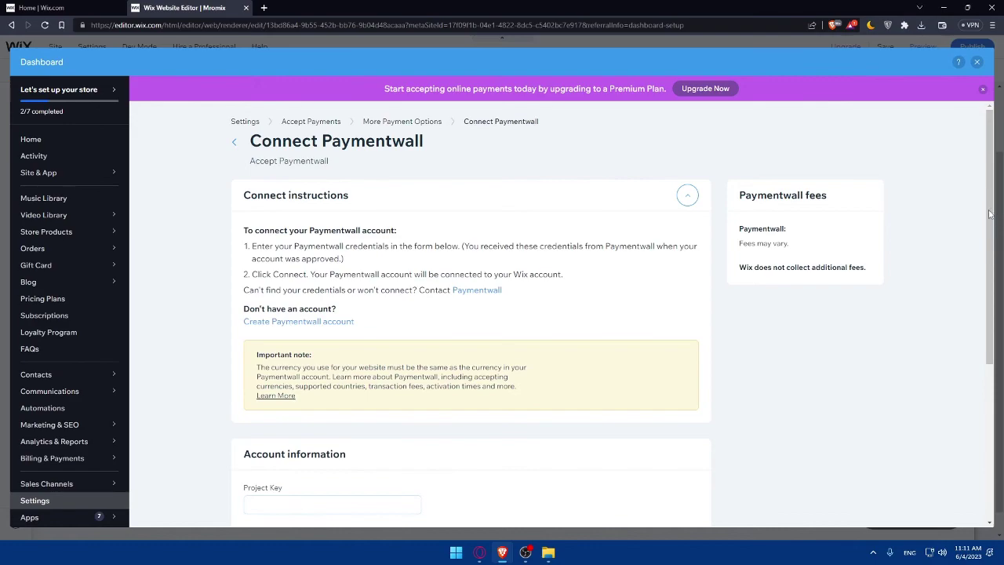
{"action": "left_click", "coordinate": [977, 61]}
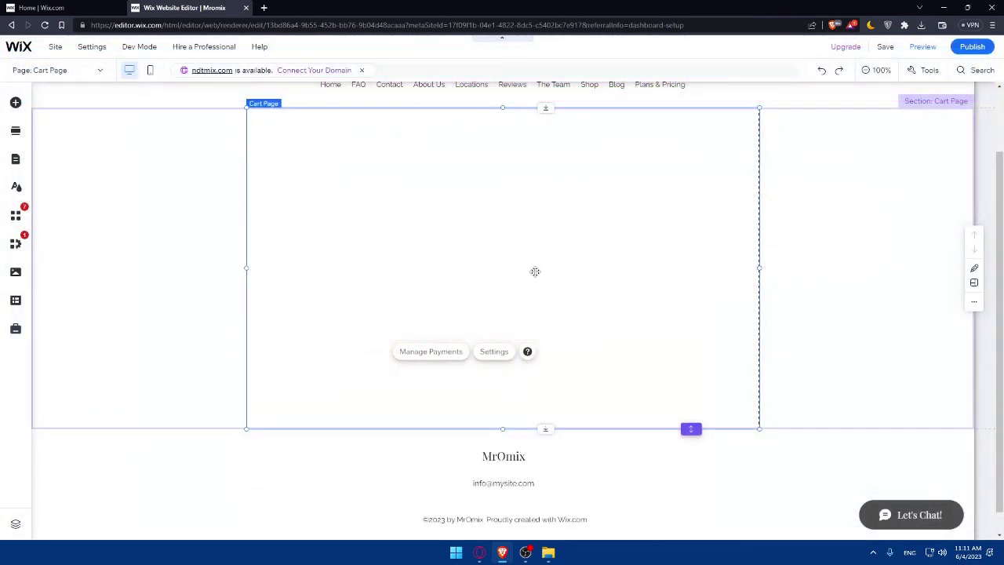